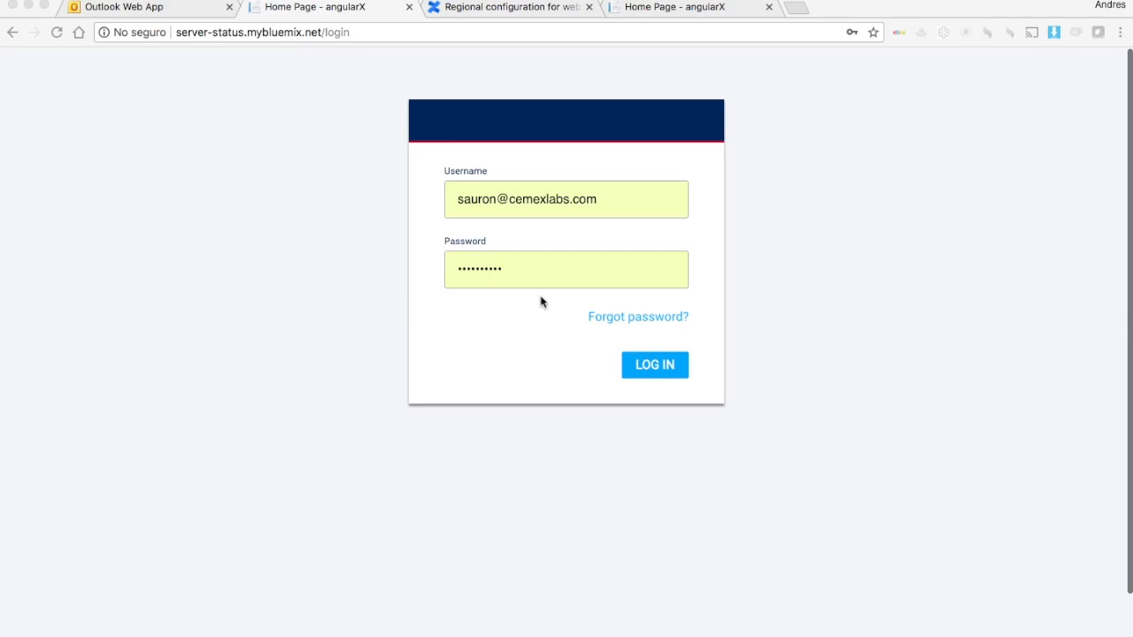
Step: Switch to the 'Regional configuration for web applications' Confluence documentation tab
left_click(506, 6)
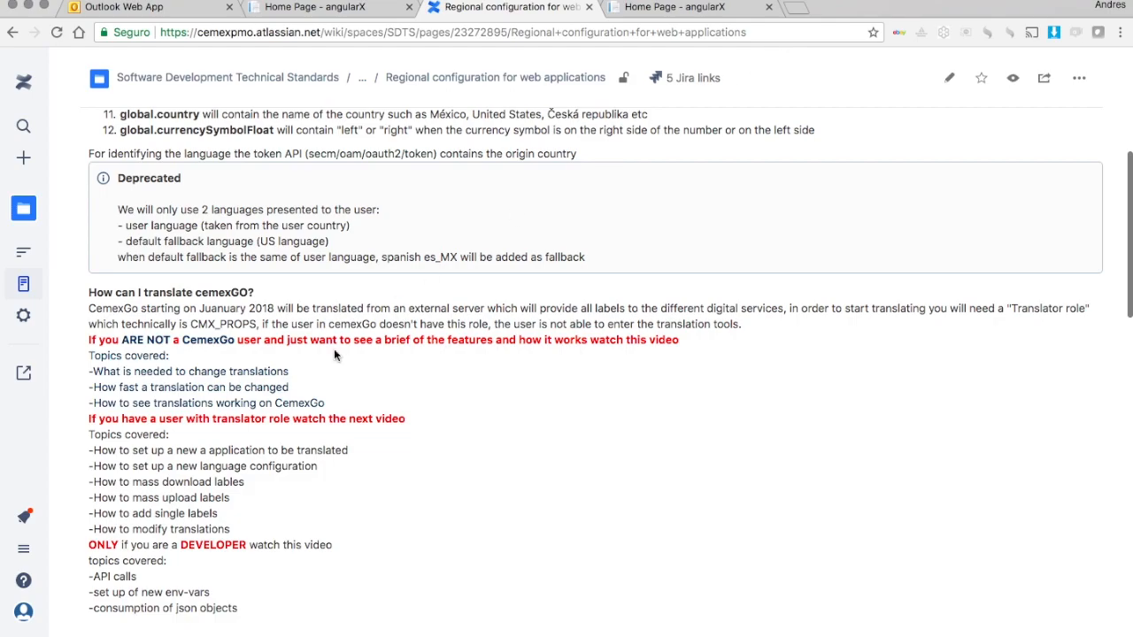
left_click_drag(89, 343, 340, 403)
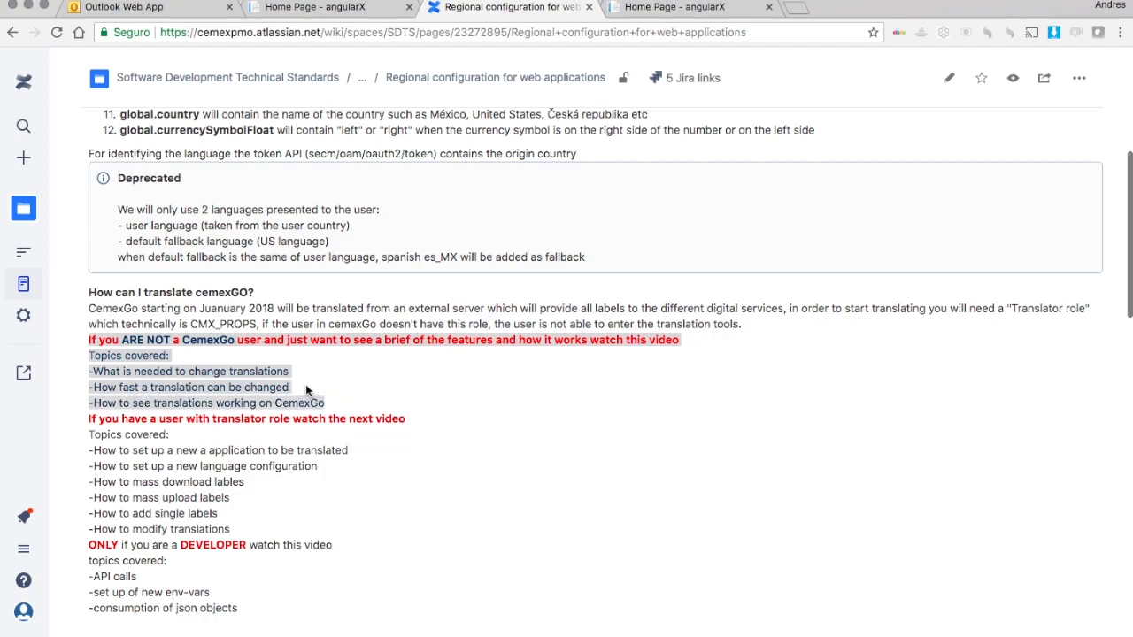
left_click(307, 390)
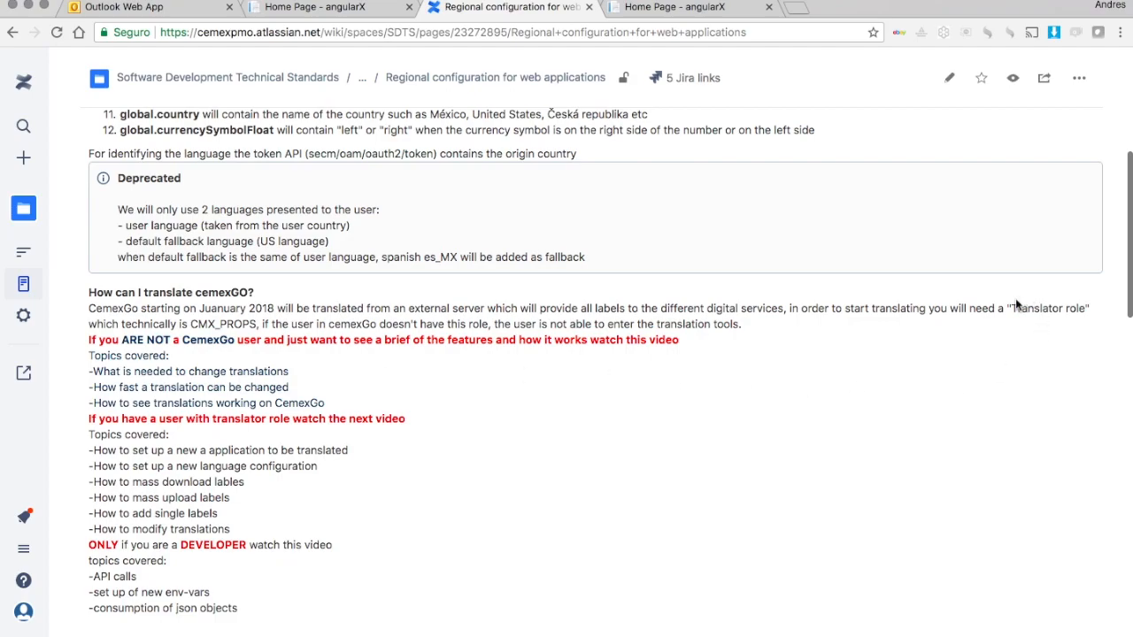
left_click_drag(1010, 308, 1087, 309)
left_click(779, 347)
left_click_drag(192, 325, 256, 326)
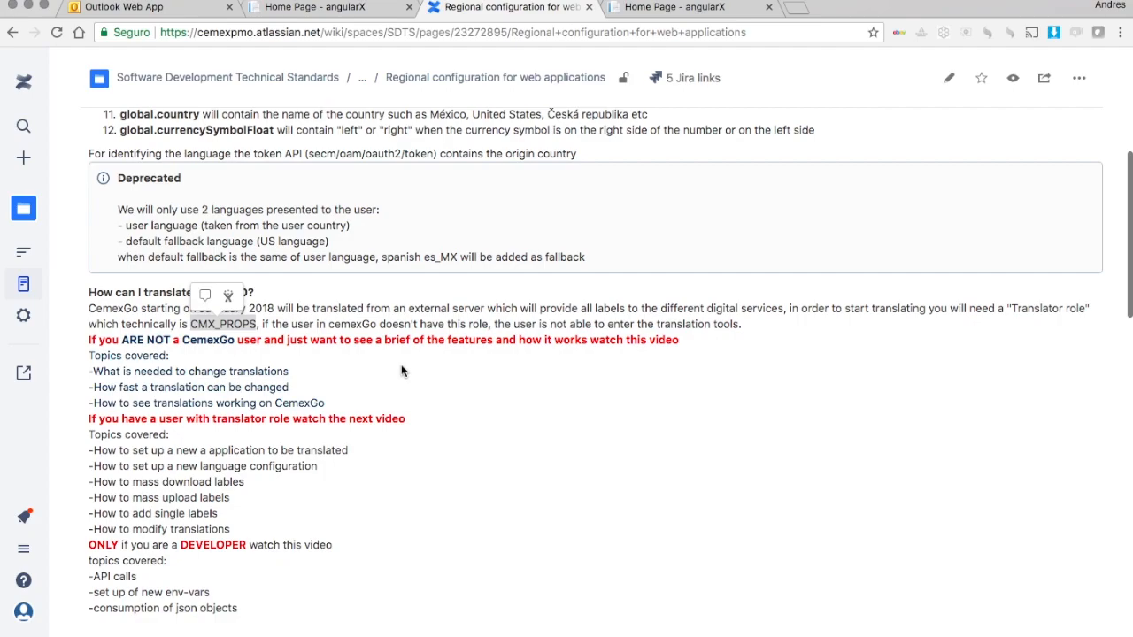
left_click(402, 371)
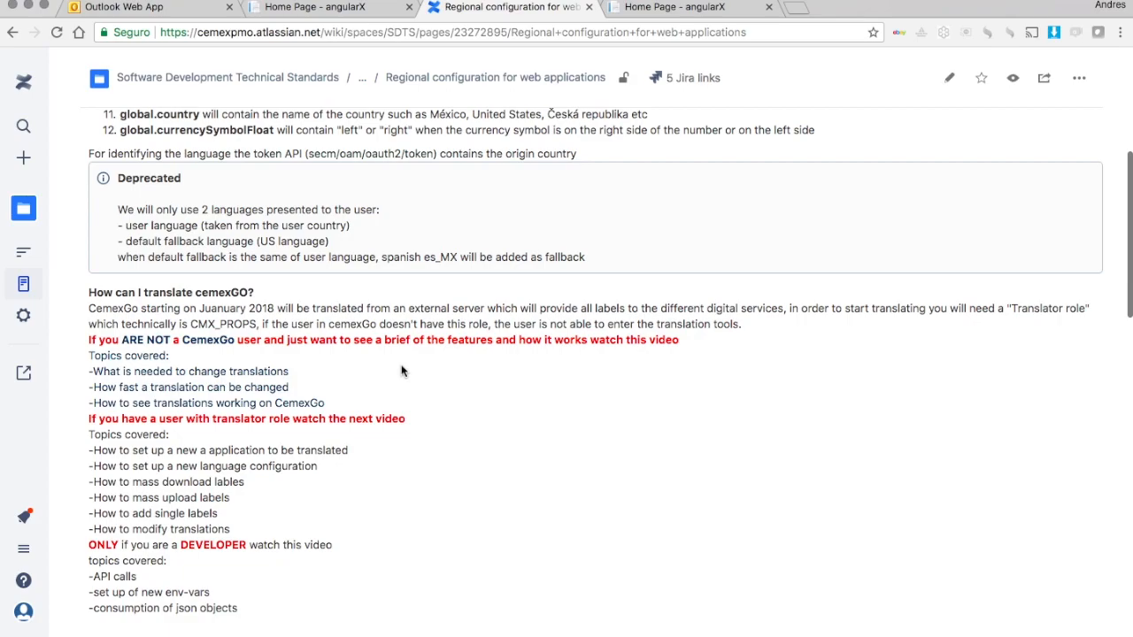
left_click_drag(88, 371, 290, 374)
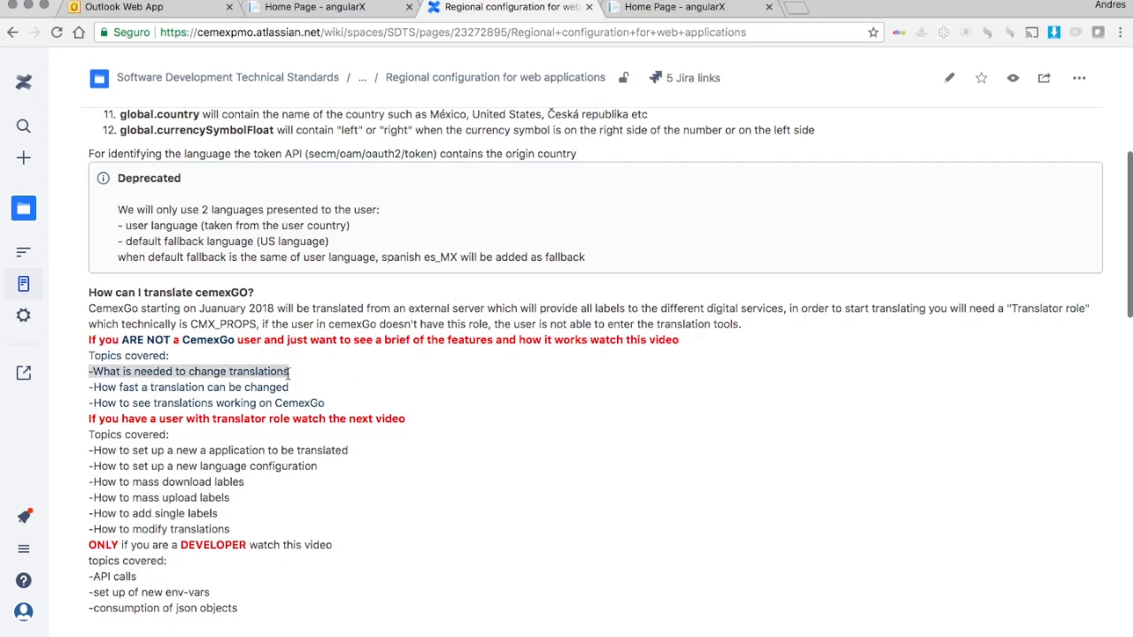
left_click(385, 382)
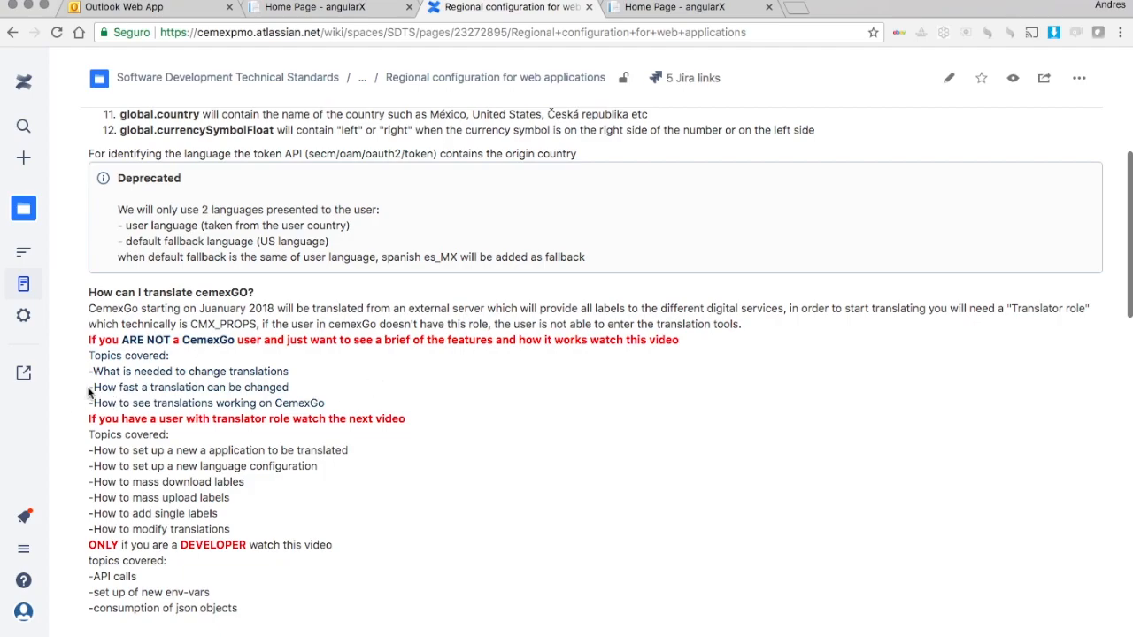
left_click_drag(89, 392, 301, 387)
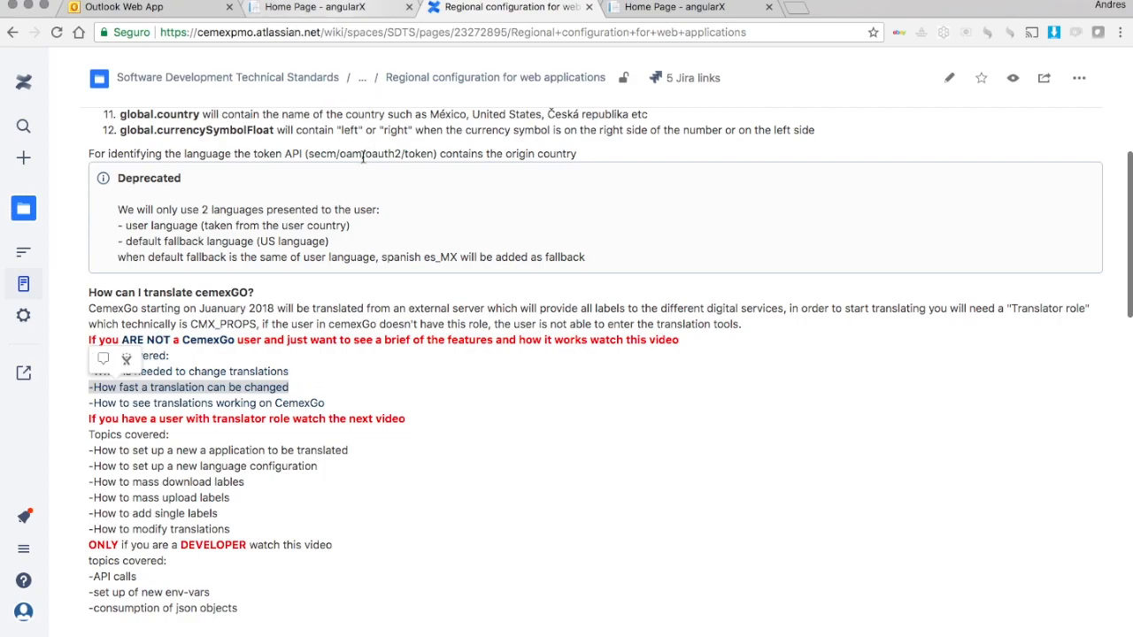
scroll(420, 484, "up", 3)
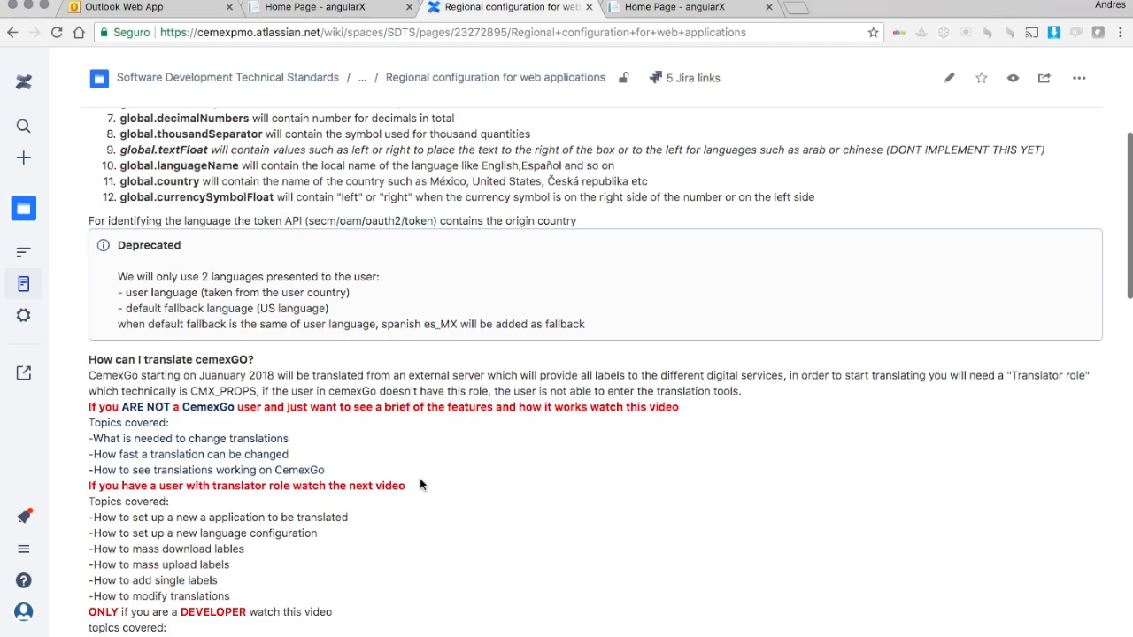
scroll(420, 485, "down", 6)
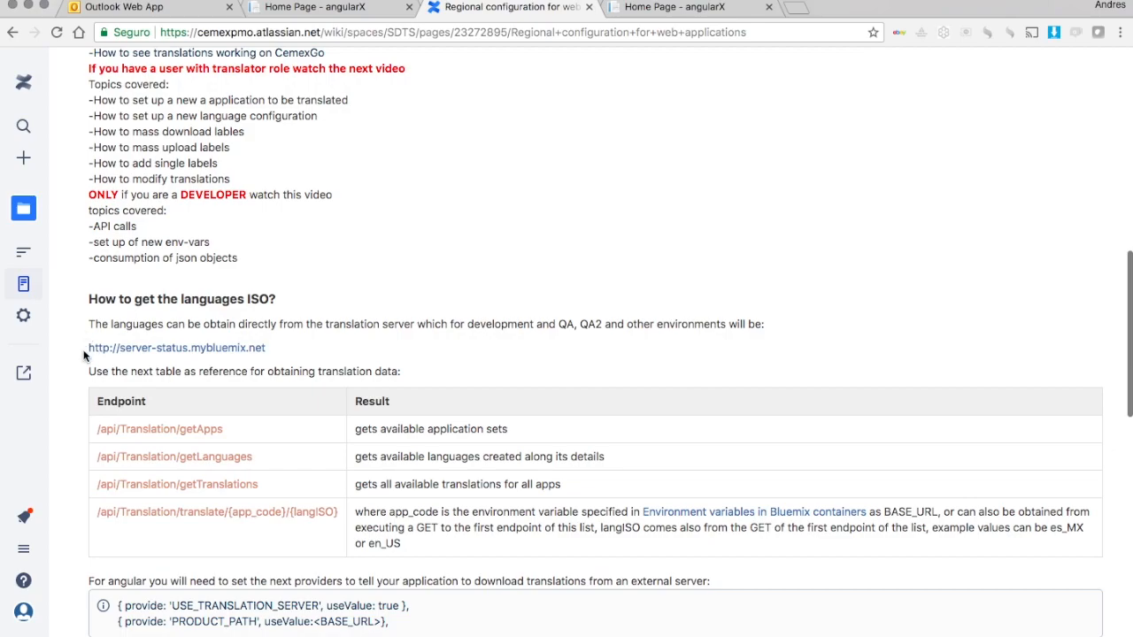
scroll(354, 341, "up", 5)
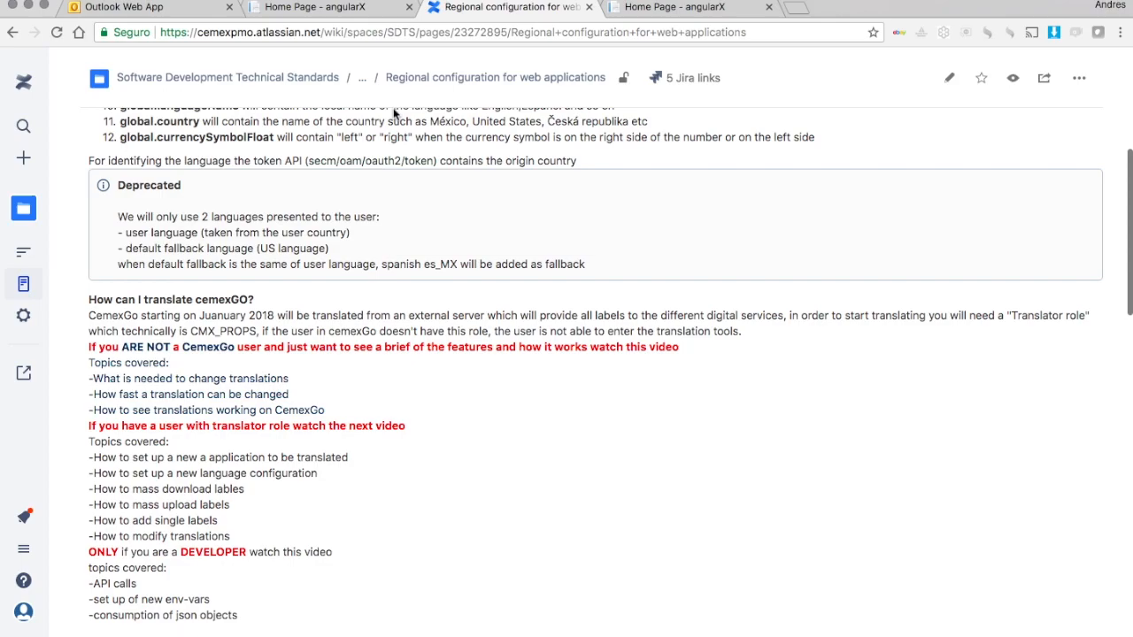
Step: Return to the translations server tab and log in with the saved autofill username
left_click(362, 8)
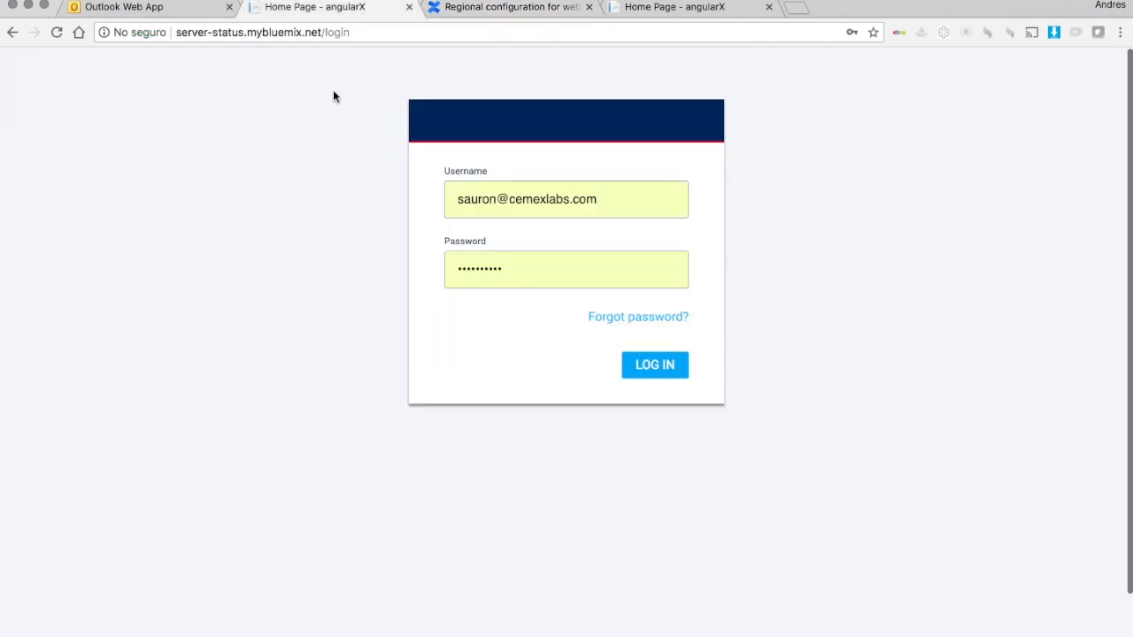
left_click(635, 194)
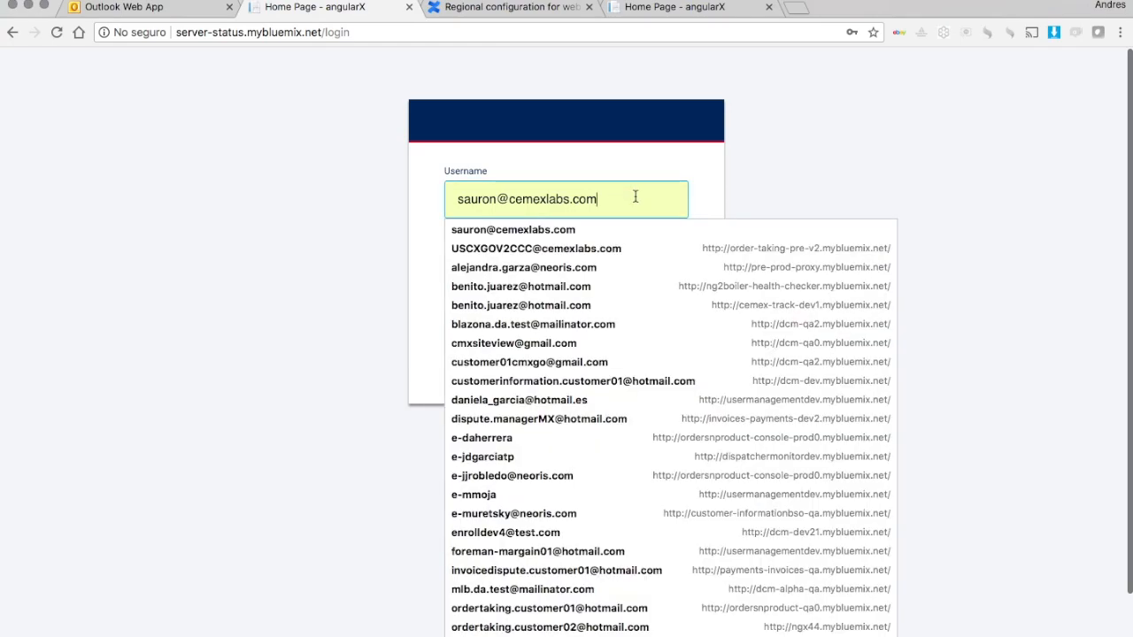
left_click(333, 195)
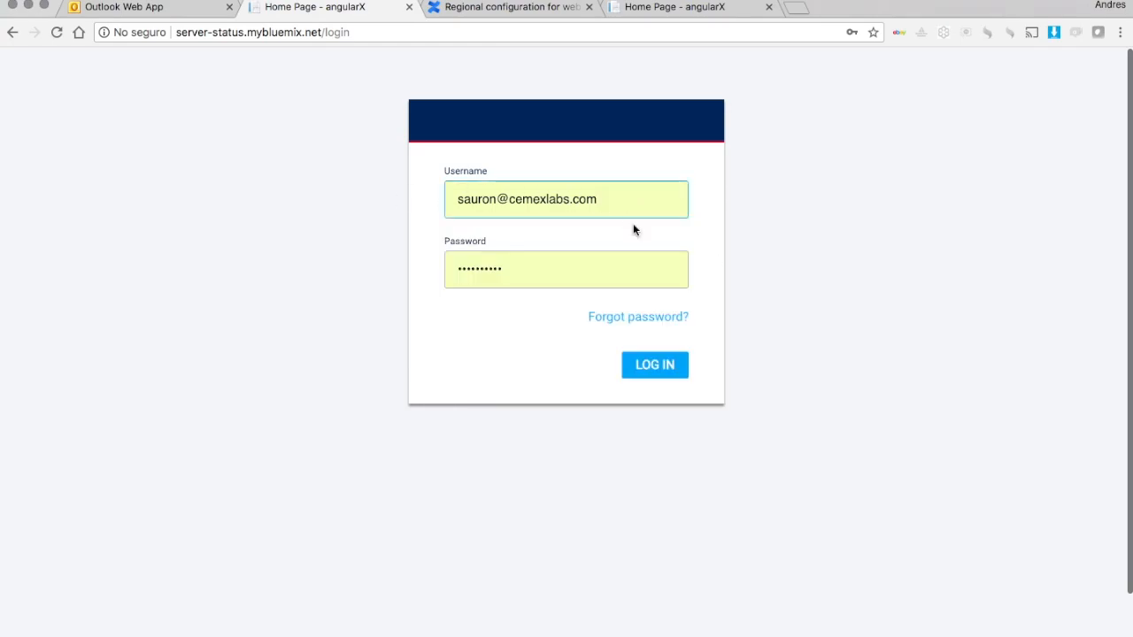
left_click(637, 373)
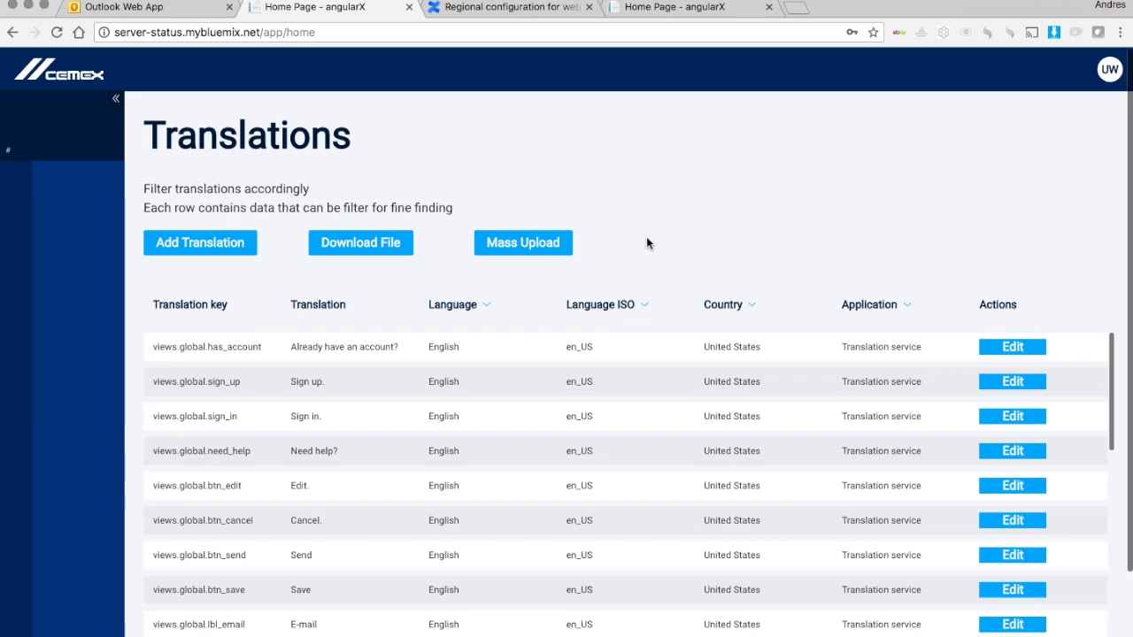
scroll(885, 247, "down", 2)
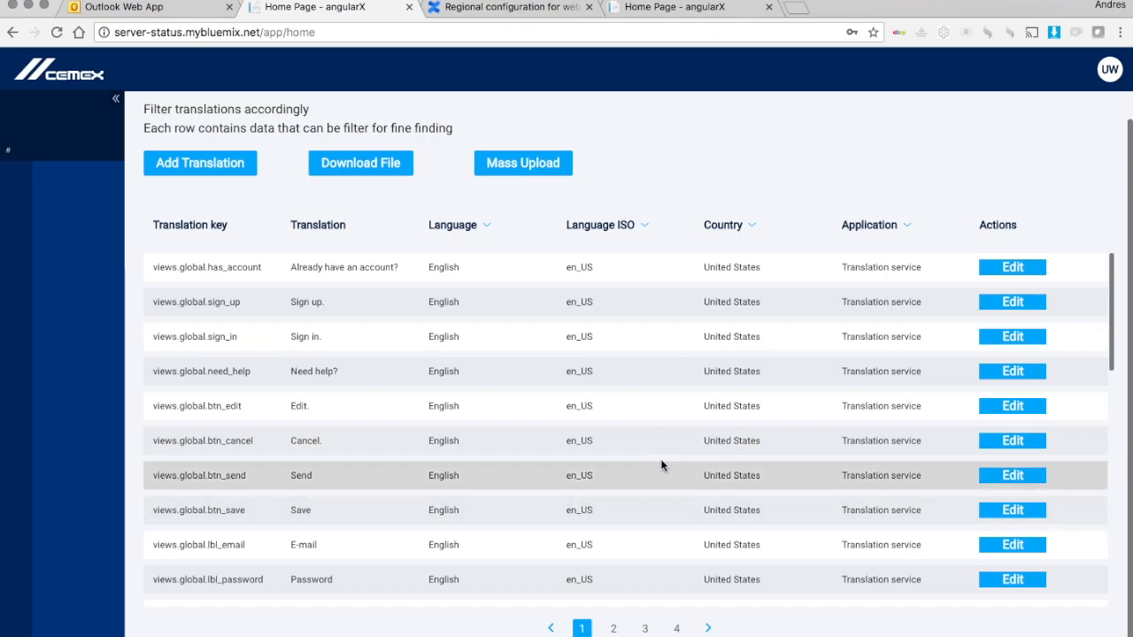
left_click(487, 227)
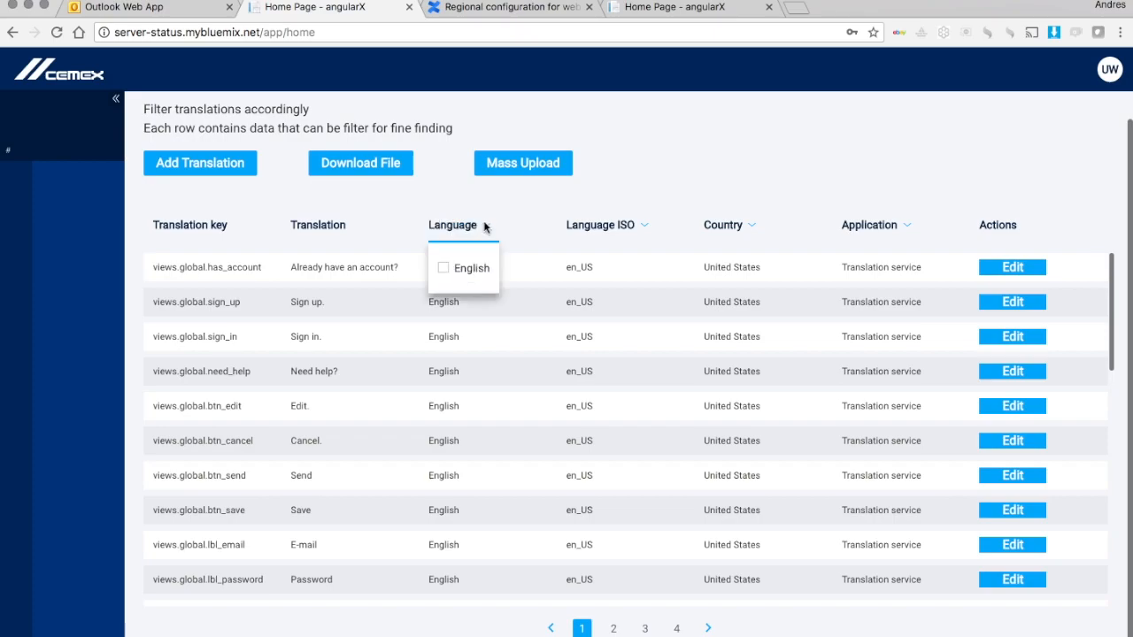
left_click(529, 220)
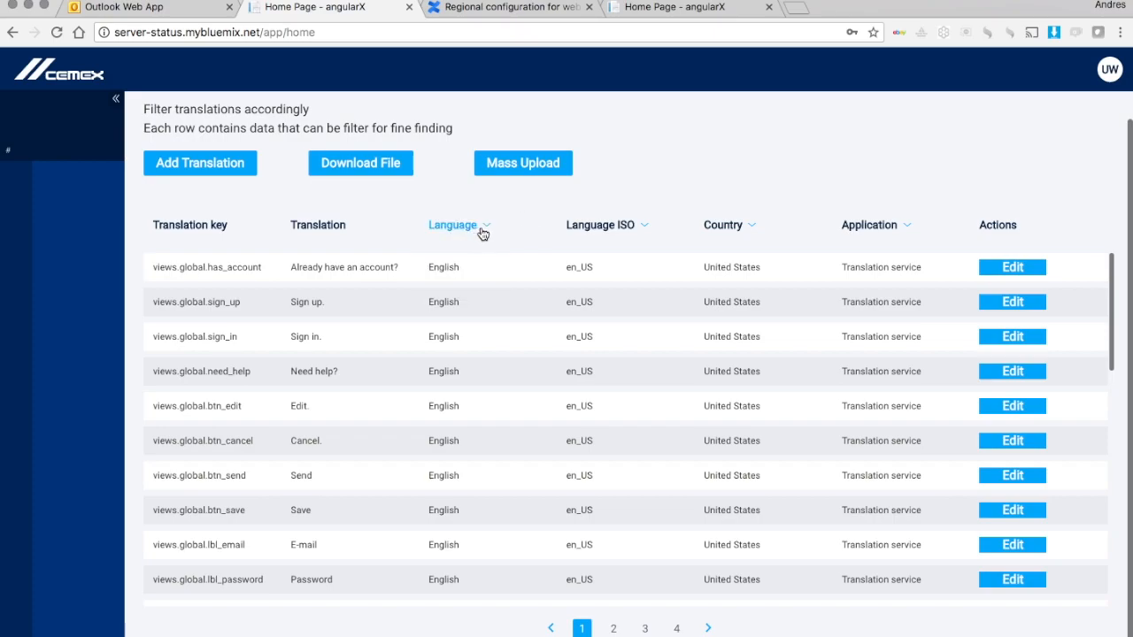
left_click(484, 232)
left_click(509, 226)
left_click(645, 230)
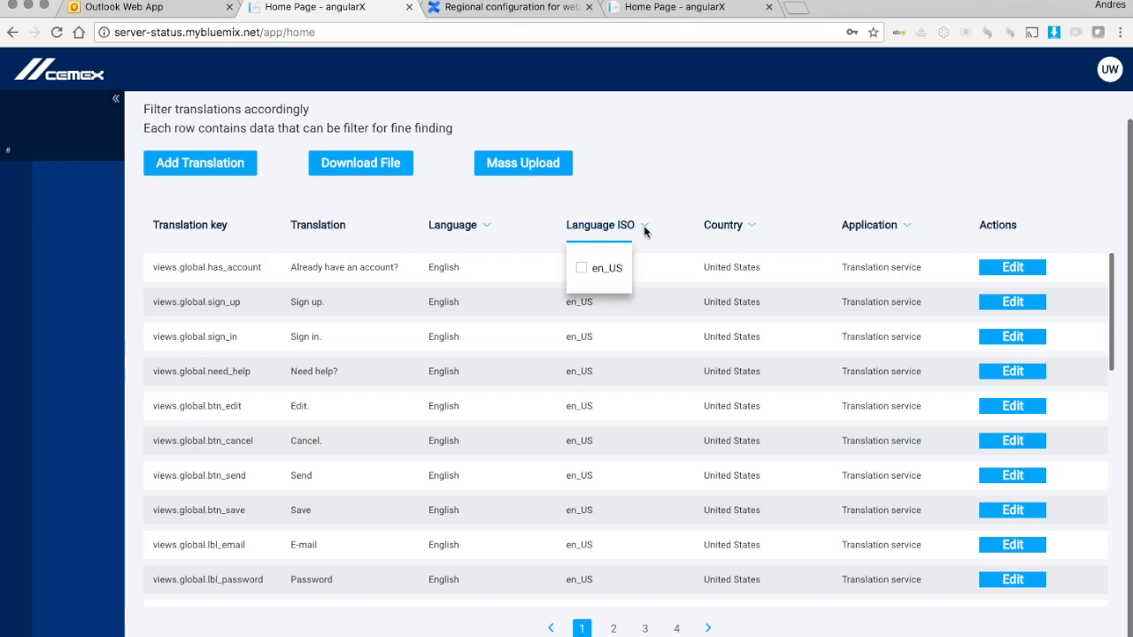
left_click(686, 182)
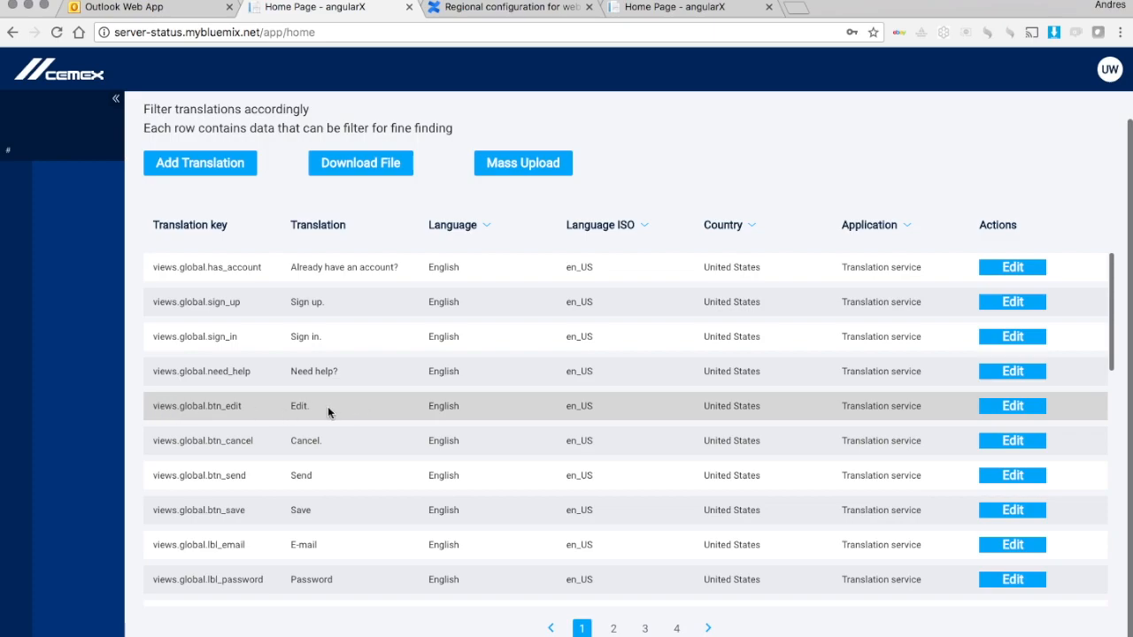
left_click(1012, 406)
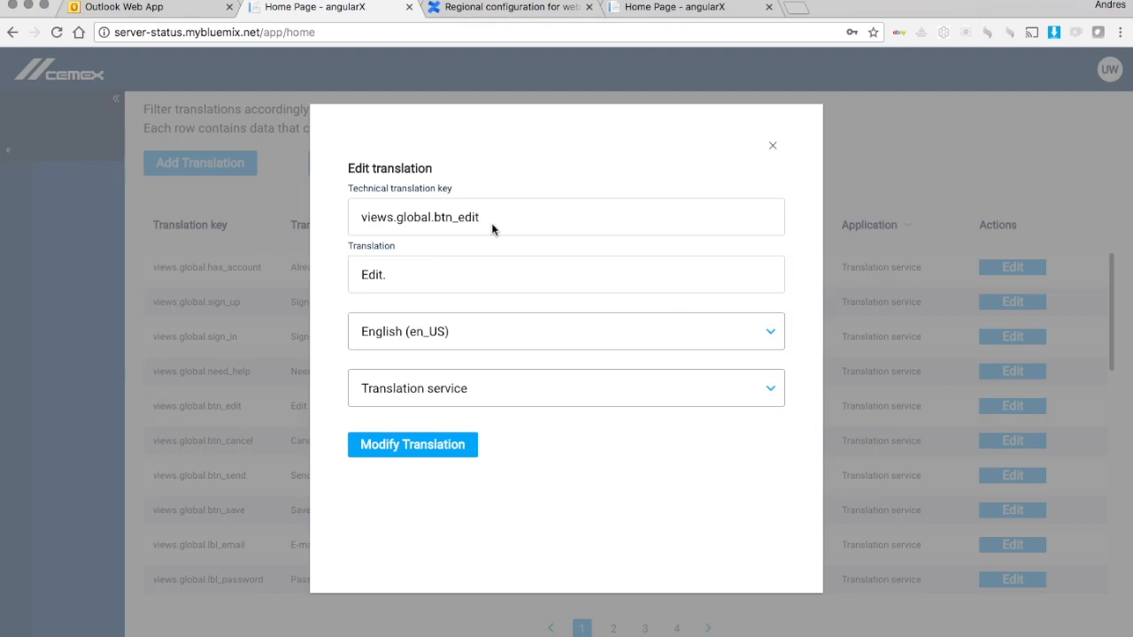
left_click(773, 147)
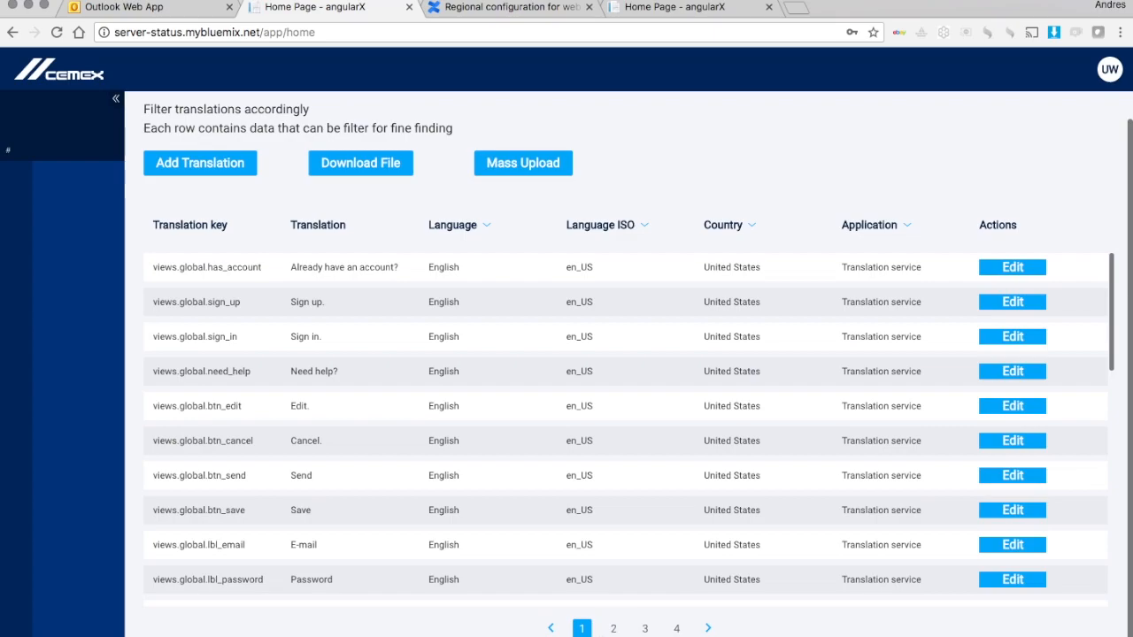
left_click(614, 630)
left_click(645, 629)
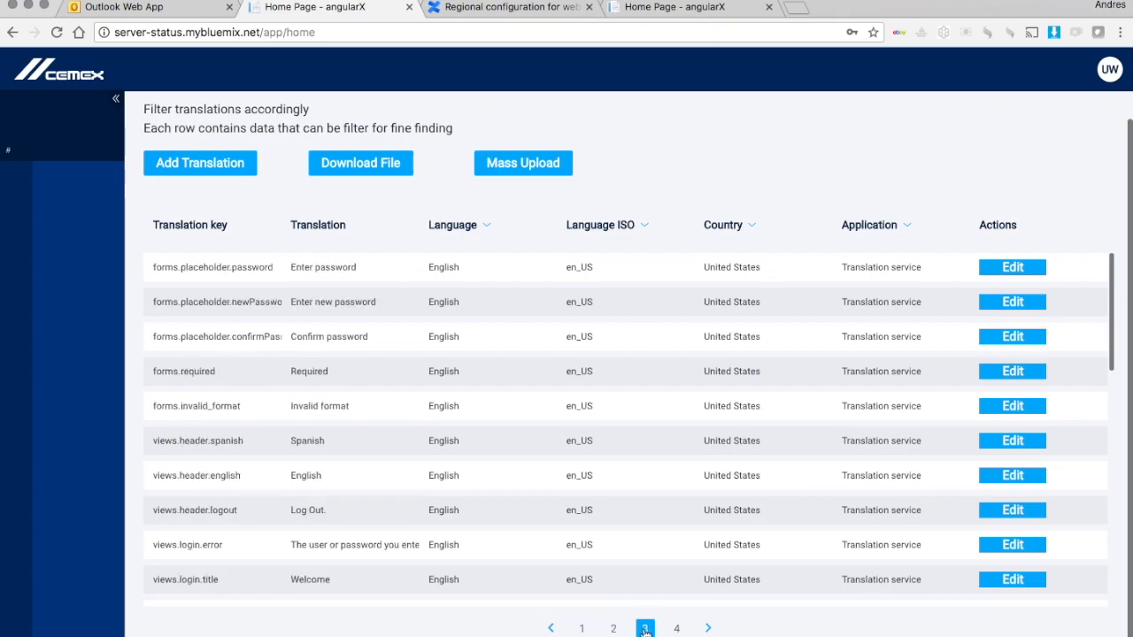
left_click(677, 629)
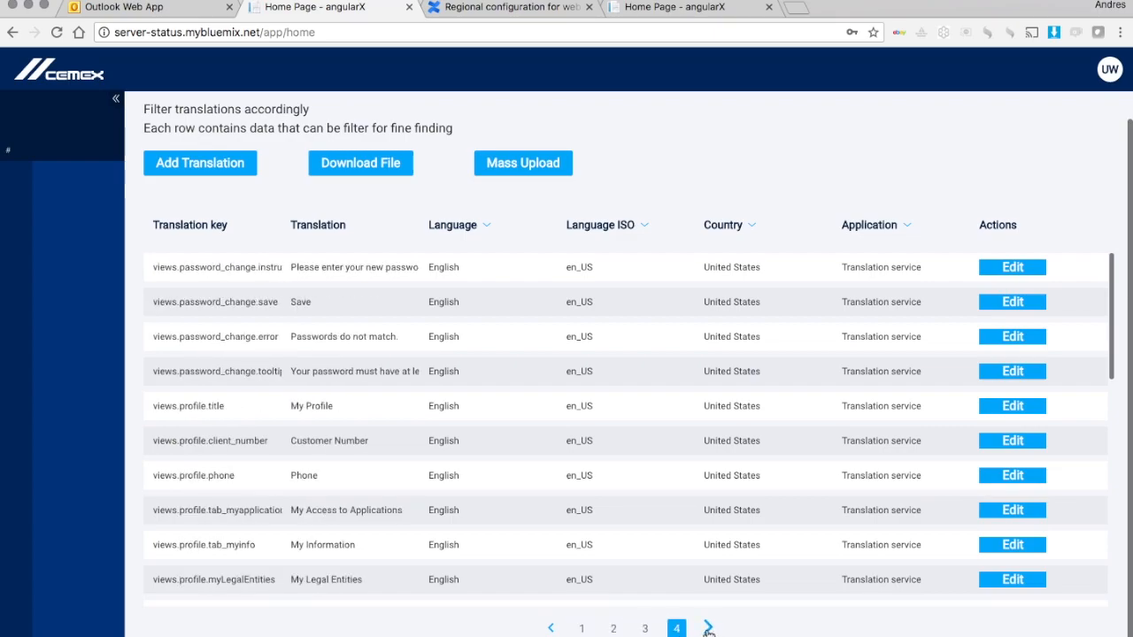
left_click(582, 629)
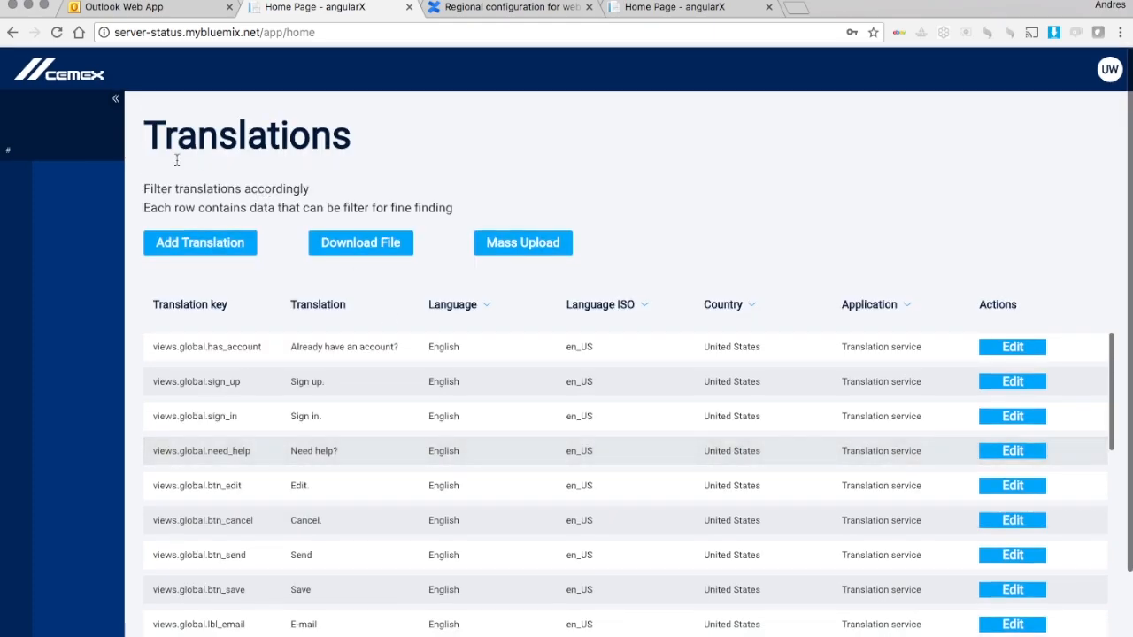
left_click_drag(144, 134, 356, 159)
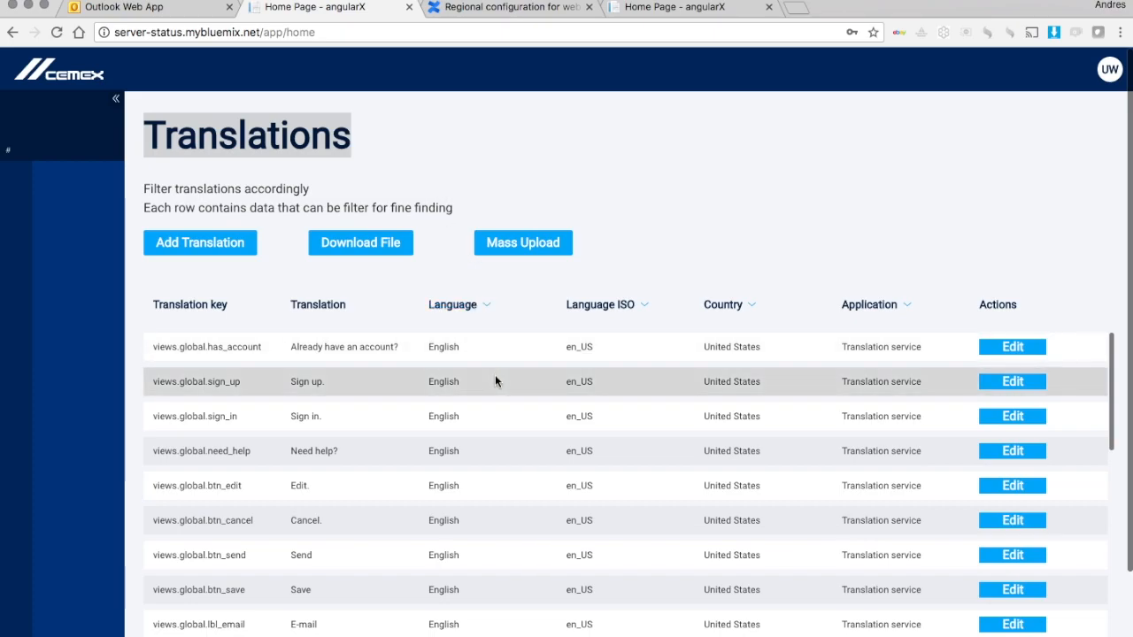
Step: Show page 4 of the translations table, where views.home.testTranslationTitle reads 'Translations'
scroll(495, 381, "down", 10)
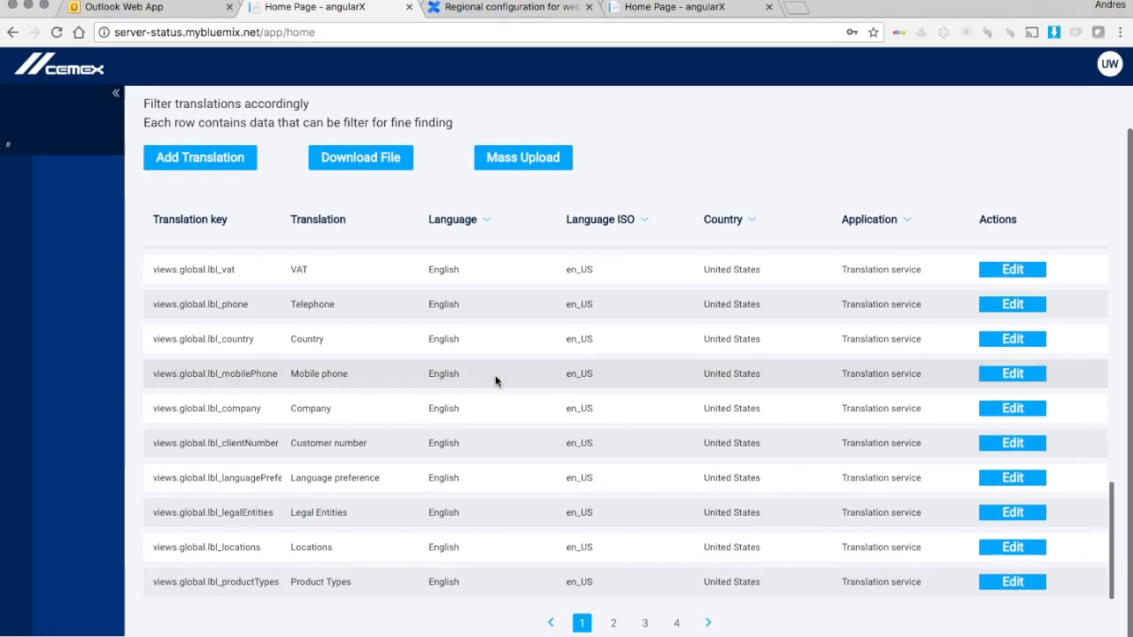
left_click(676, 627)
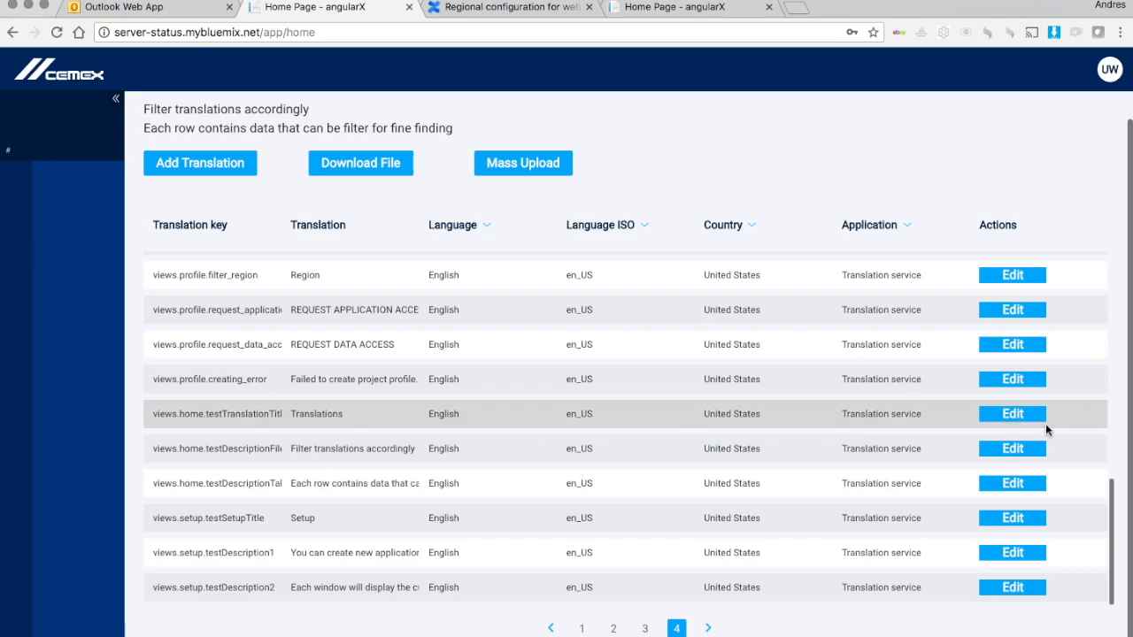
Step: Change the views.home.testTranslationTitle translation to 'Translations test' and save it
left_click(1012, 415)
left_click(458, 279)
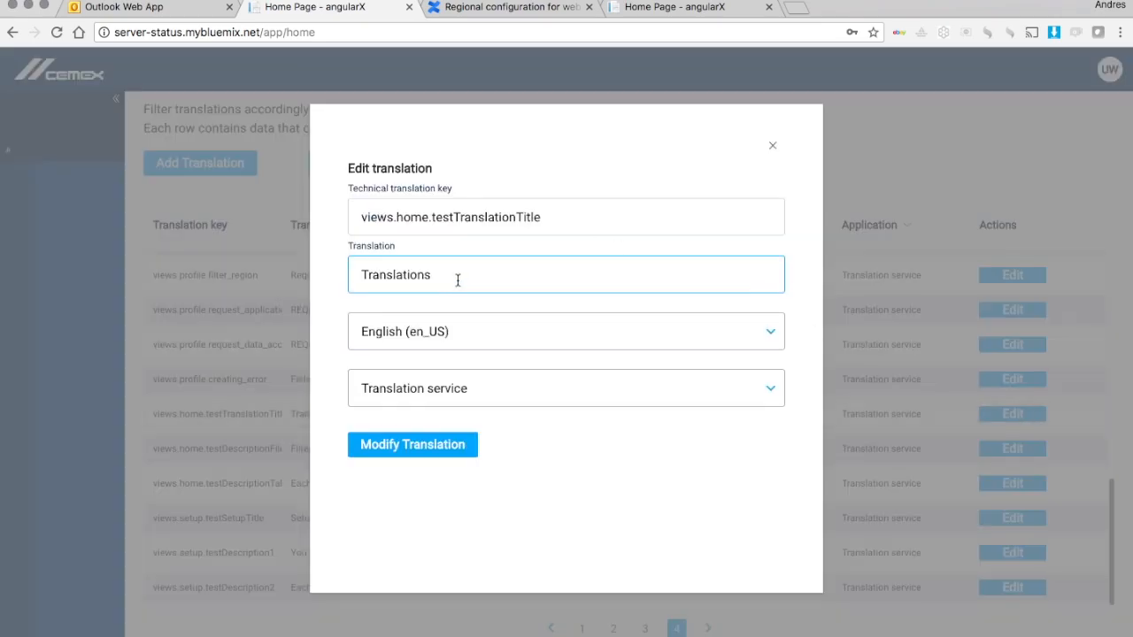
type("test")
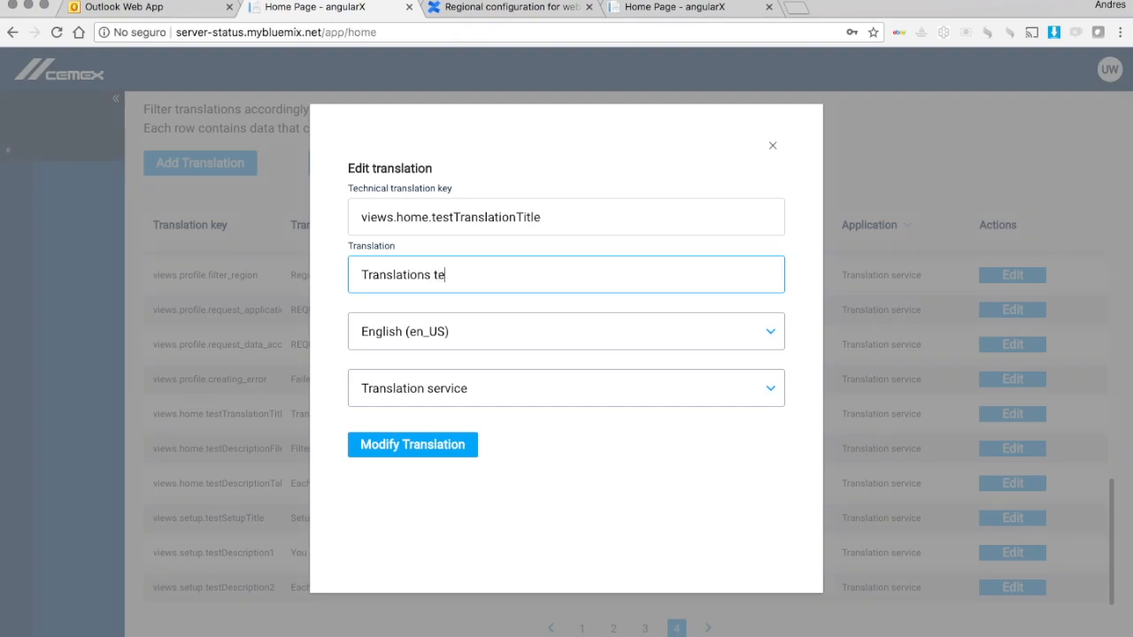
left_click(421, 446)
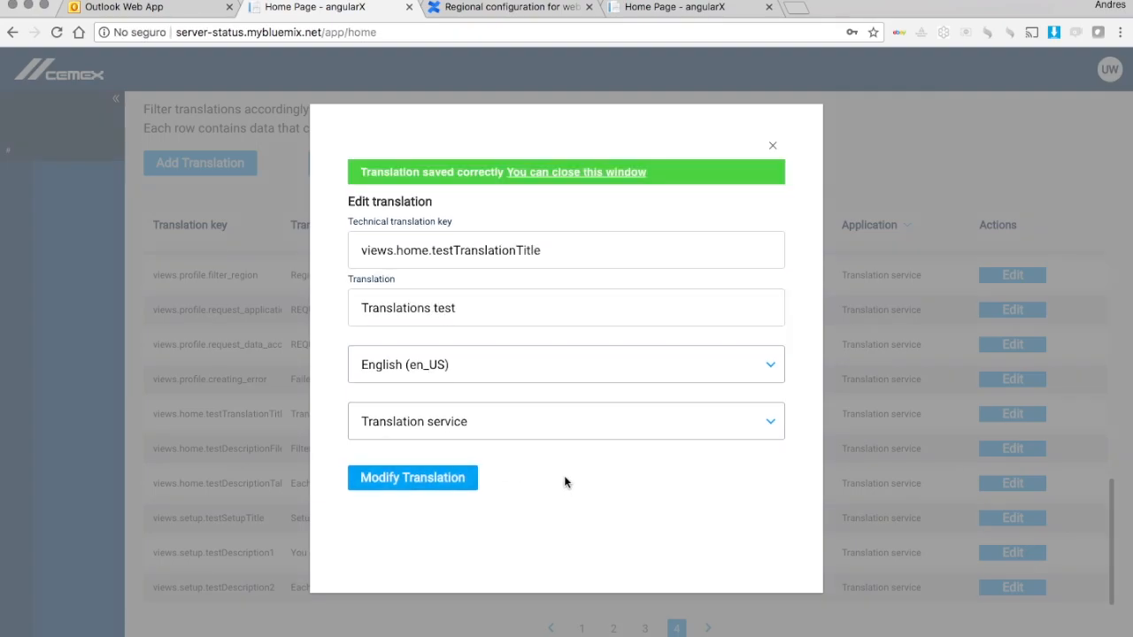
left_click(771, 173)
left_click(772, 148)
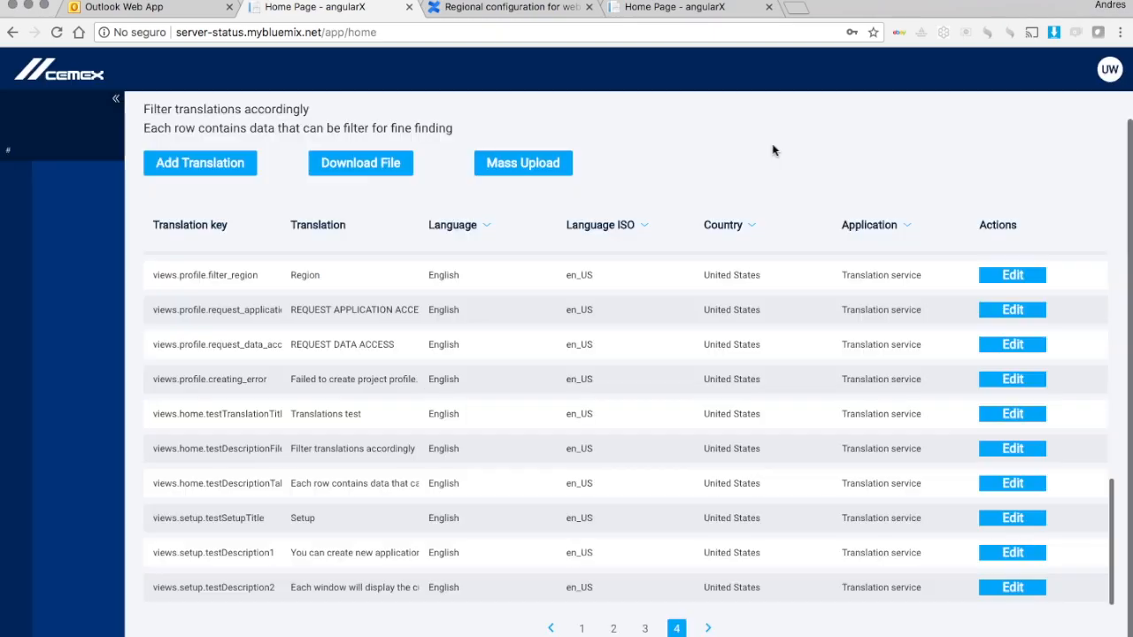
Step: Reload the page so the heading picks up the new title
scroll(398, 159, "up", 2)
left_click_drag(148, 135, 384, 133)
left_click(385, 133)
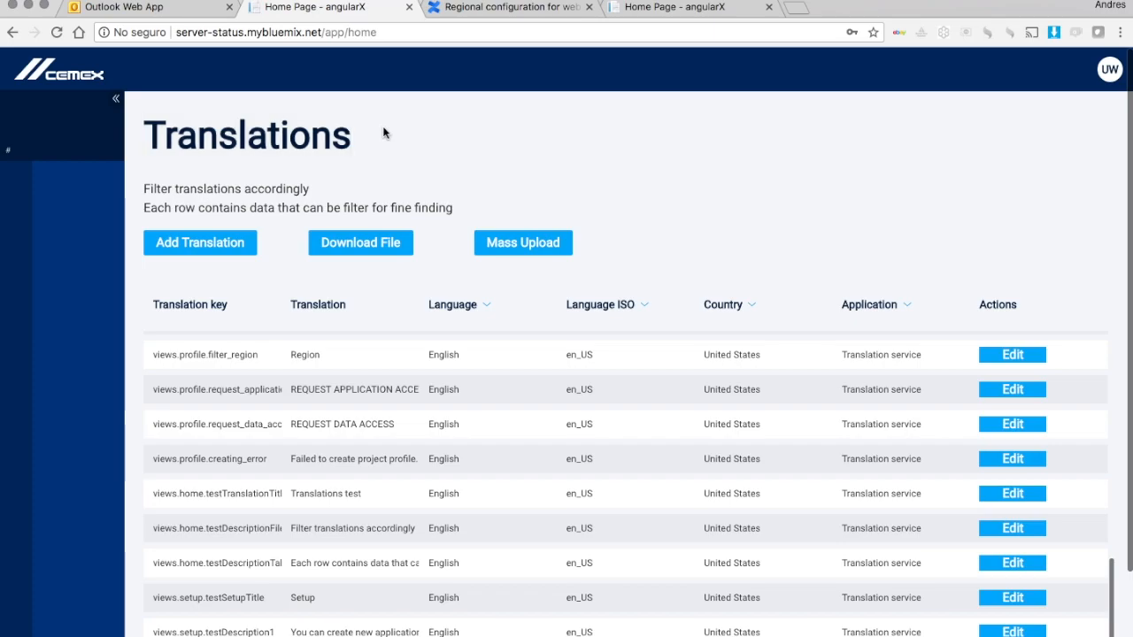
left_click(386, 33)
key("Return")
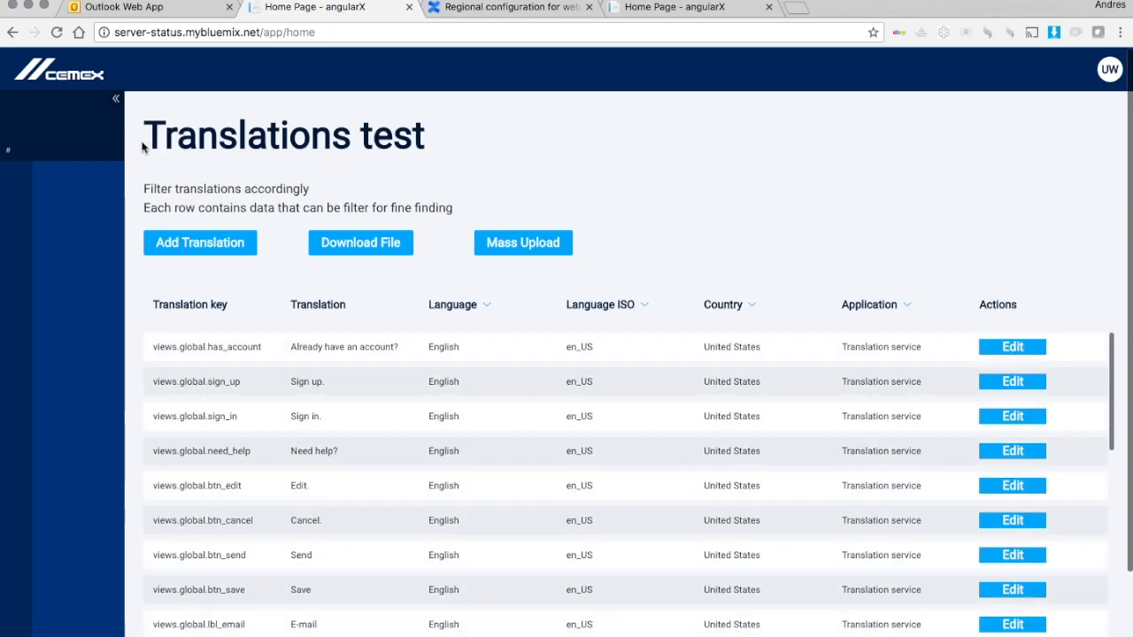
Step: Confirm the heading reads 'Translations test' and return to page 4 of the table
left_click_drag(142, 137, 473, 144)
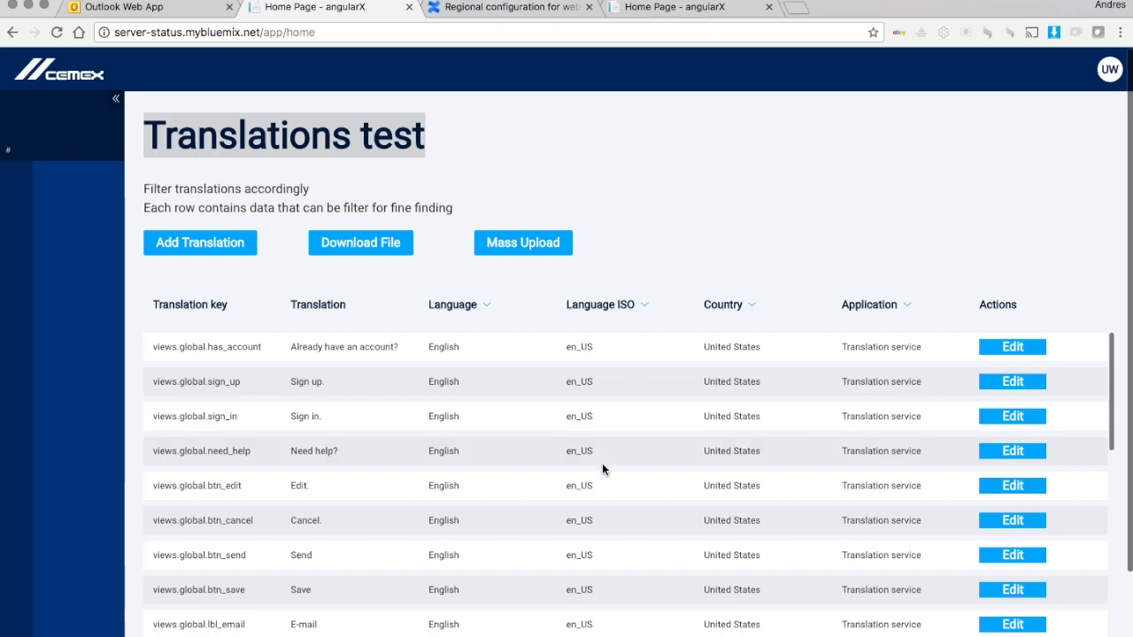
scroll(601, 464, "down", 10)
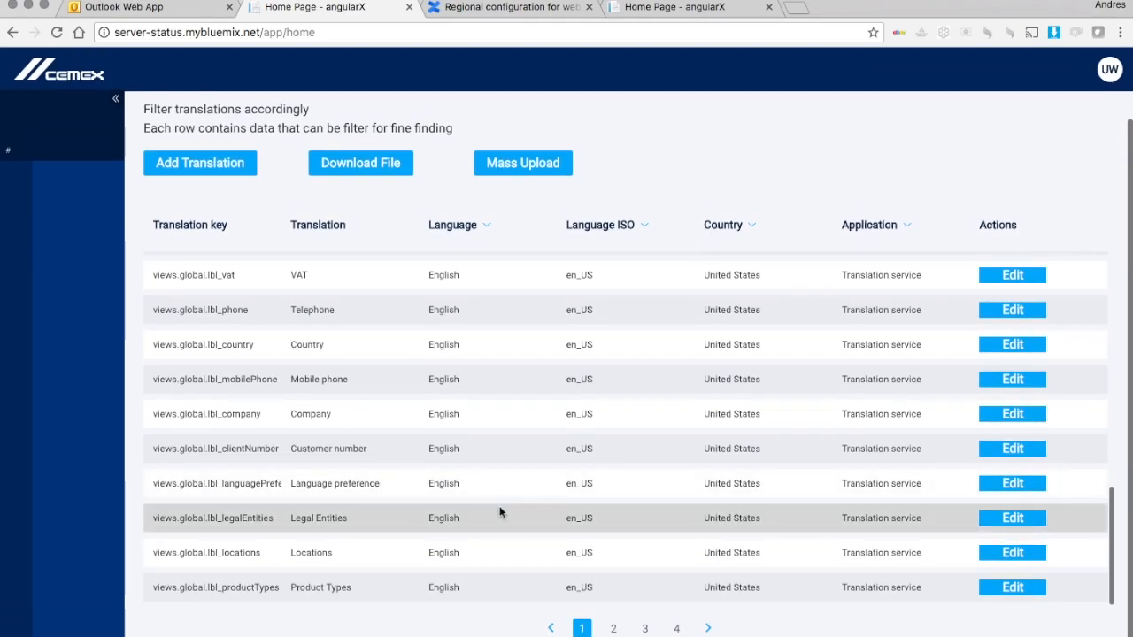
left_click(676, 627)
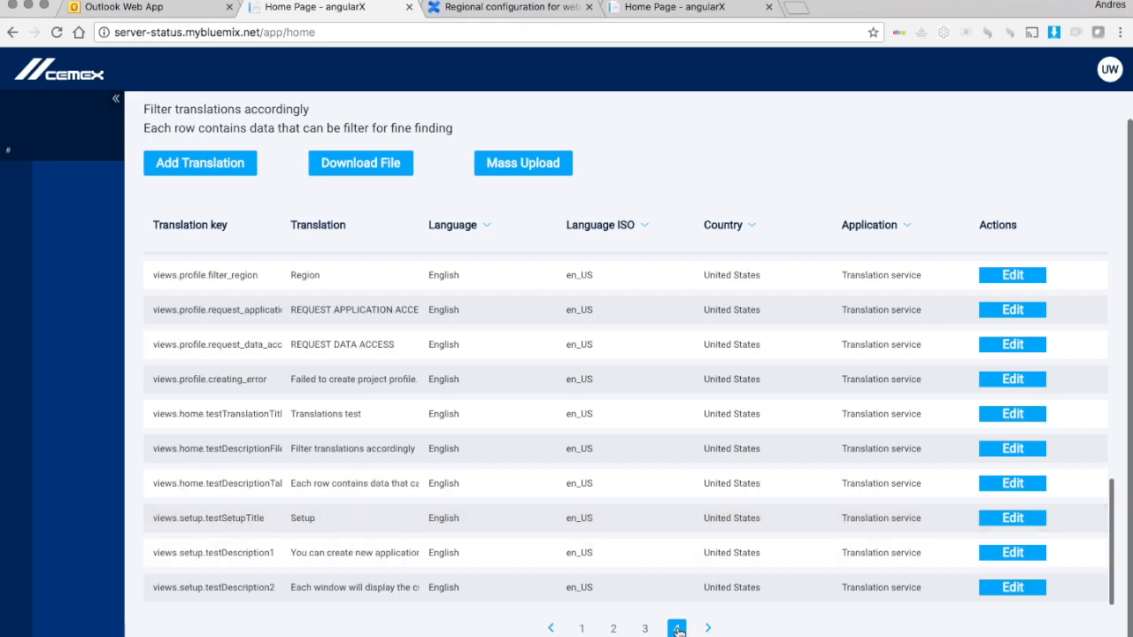
scroll(492, 457, "up", 5)
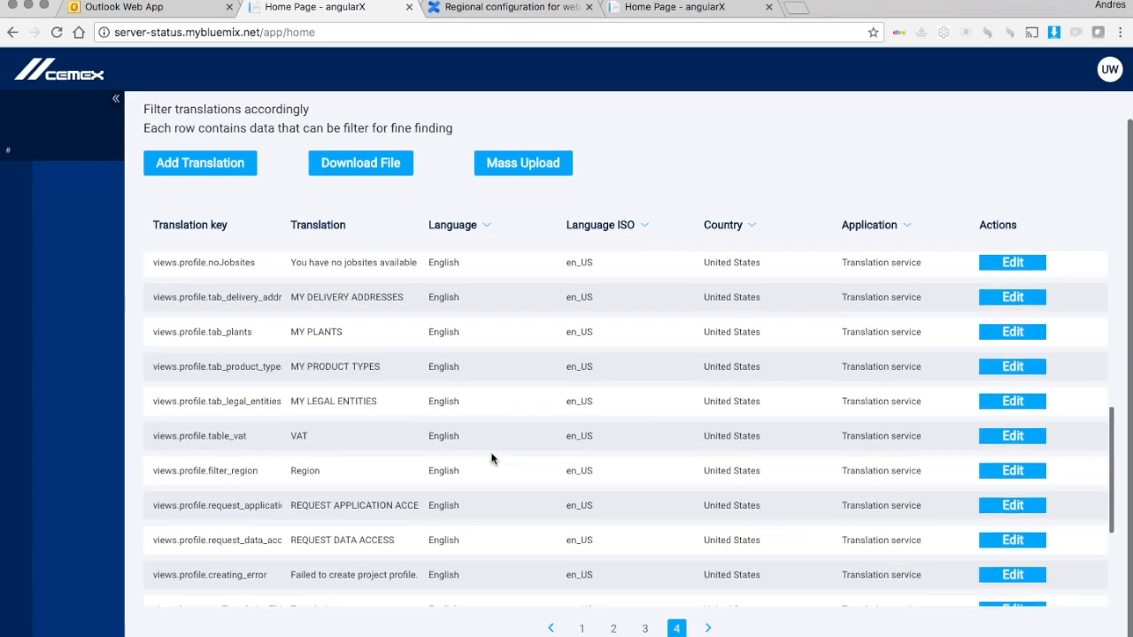
scroll(492, 458, "down", 5)
scroll(492, 458, "up", 2)
scroll(490, 457, "down", 2)
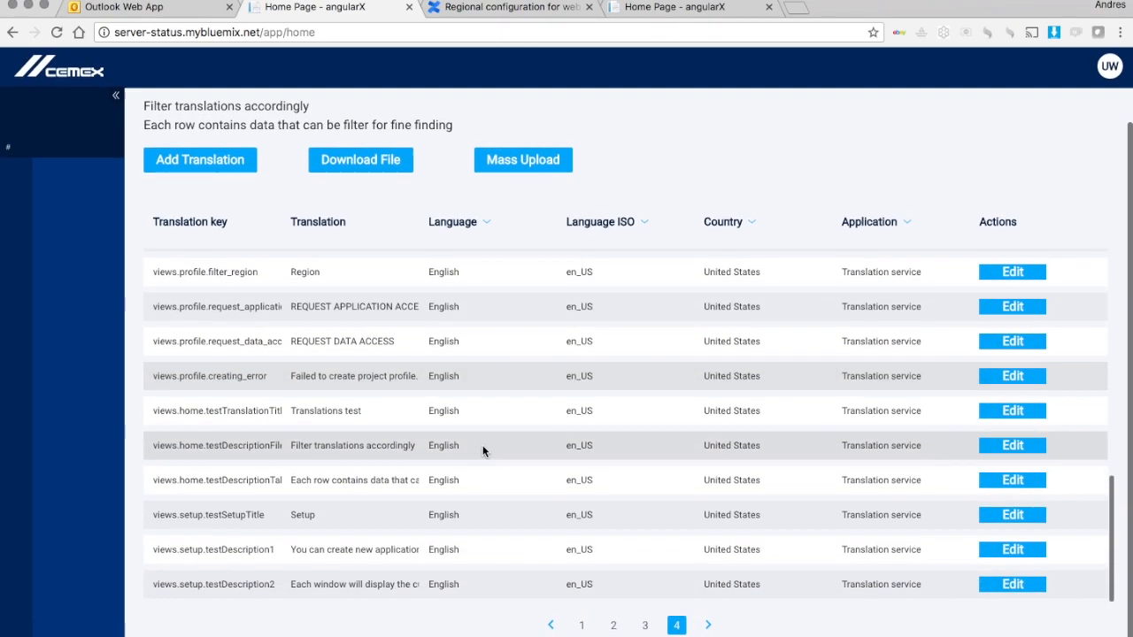
Step: Remove ' test' so views.home.testTranslationTitle is saved back as 'Translations'
left_click(1019, 413)
left_click(588, 275)
key("BackSpace")
key("BackSpace")
key("BackSpace")
key("BackSpace")
key("BackSpace")
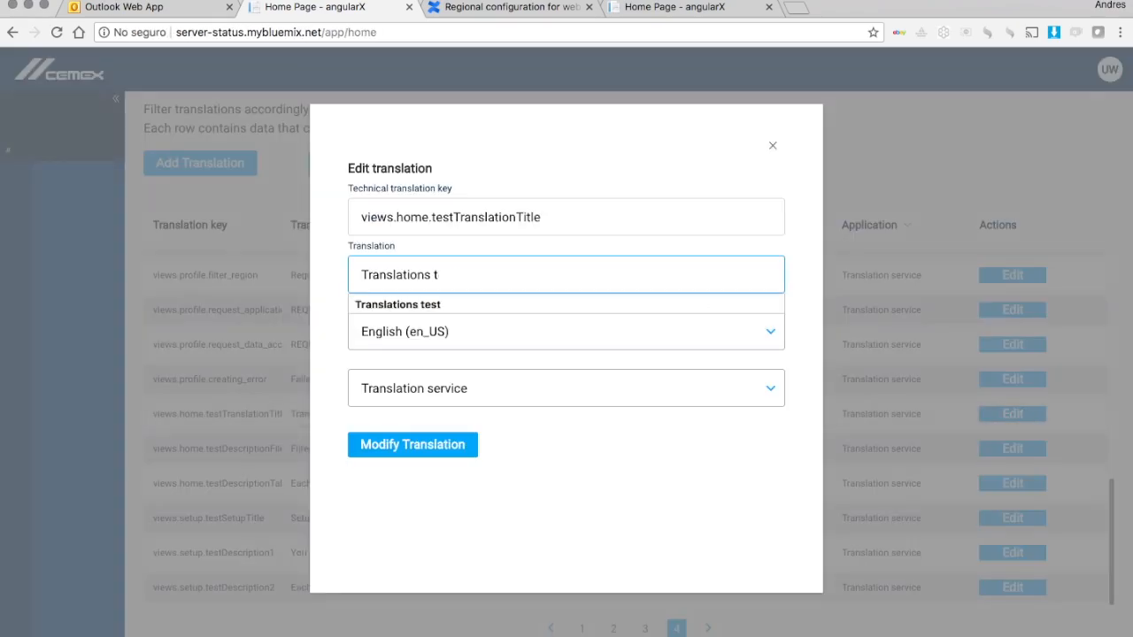
left_click(486, 438)
left_click(425, 445)
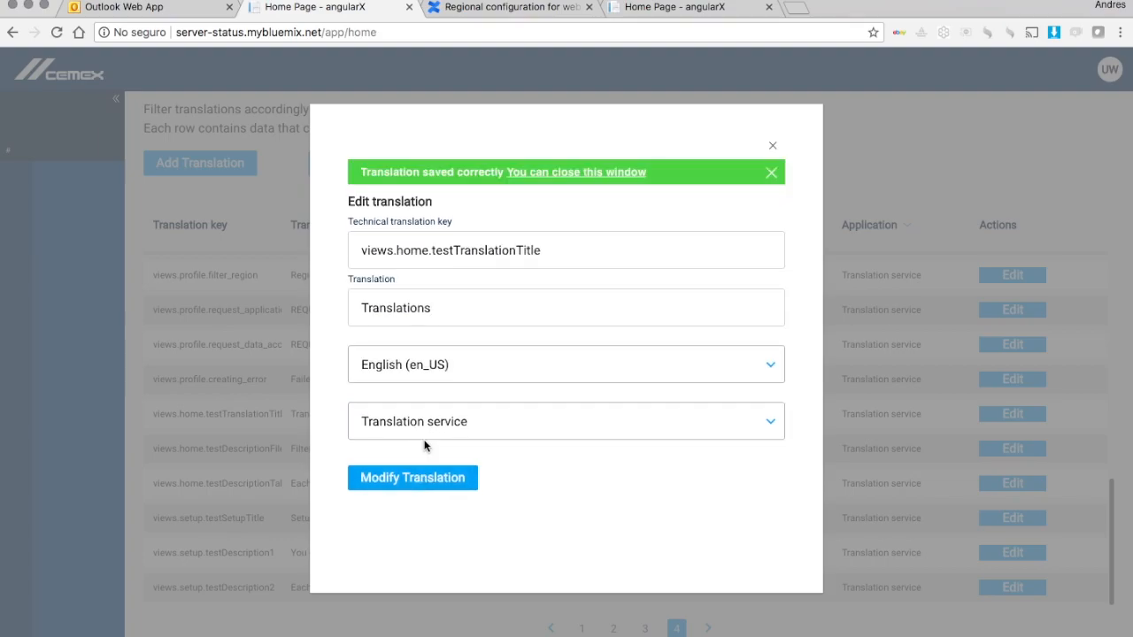
left_click(773, 146)
scroll(543, 443, "up", 5)
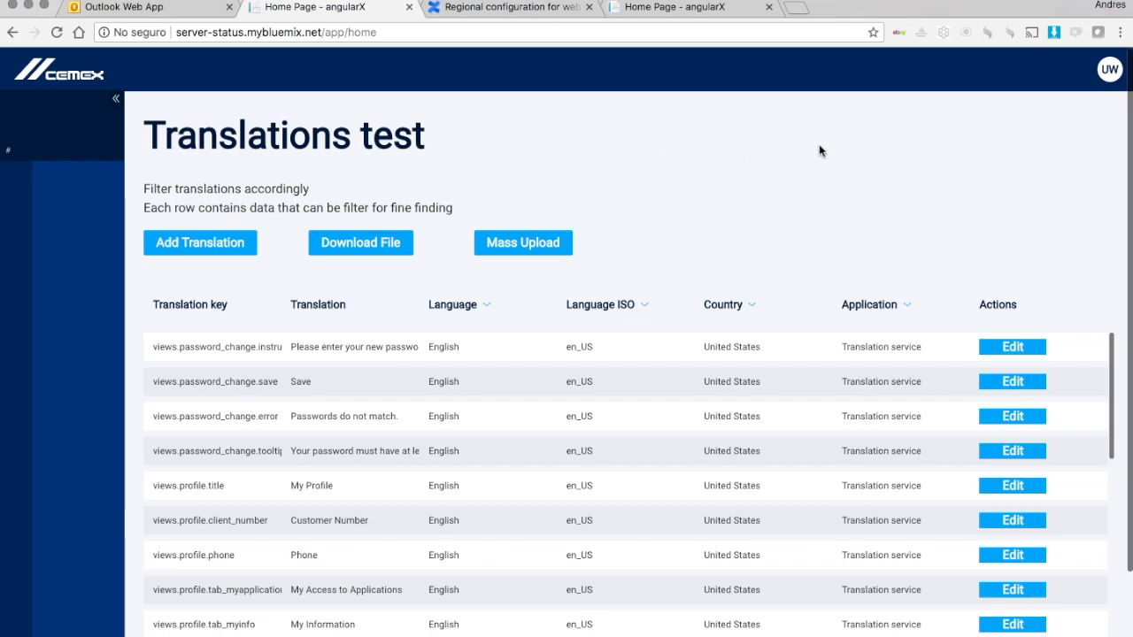
Step: Check the account menu's languages (English only), then change the URL to the setup page
left_click(1110, 72)
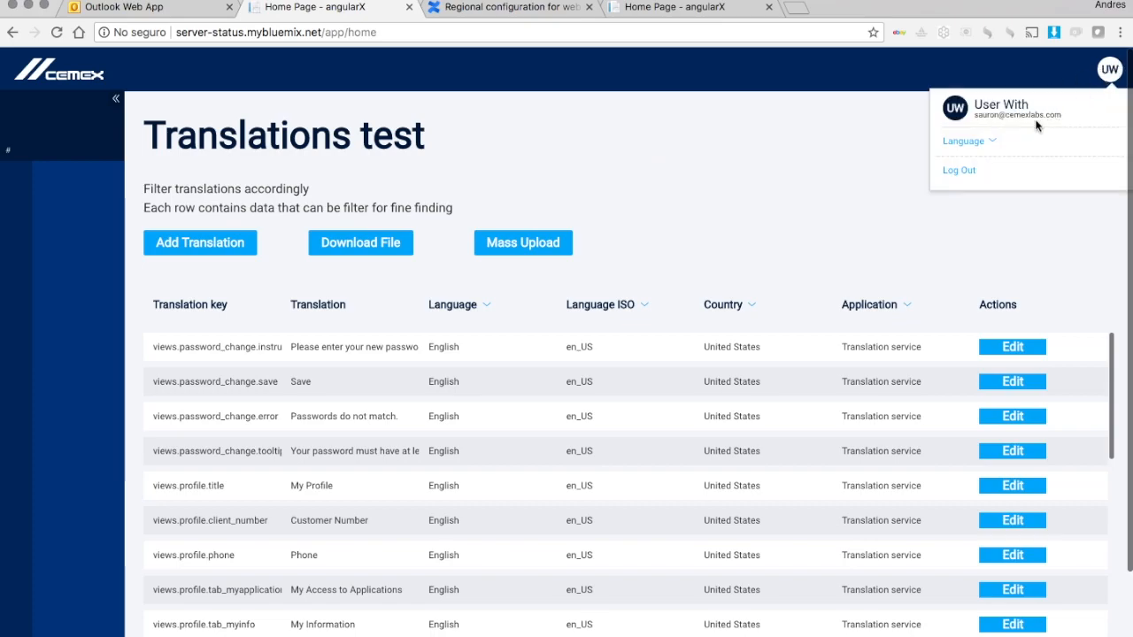
left_click(980, 143)
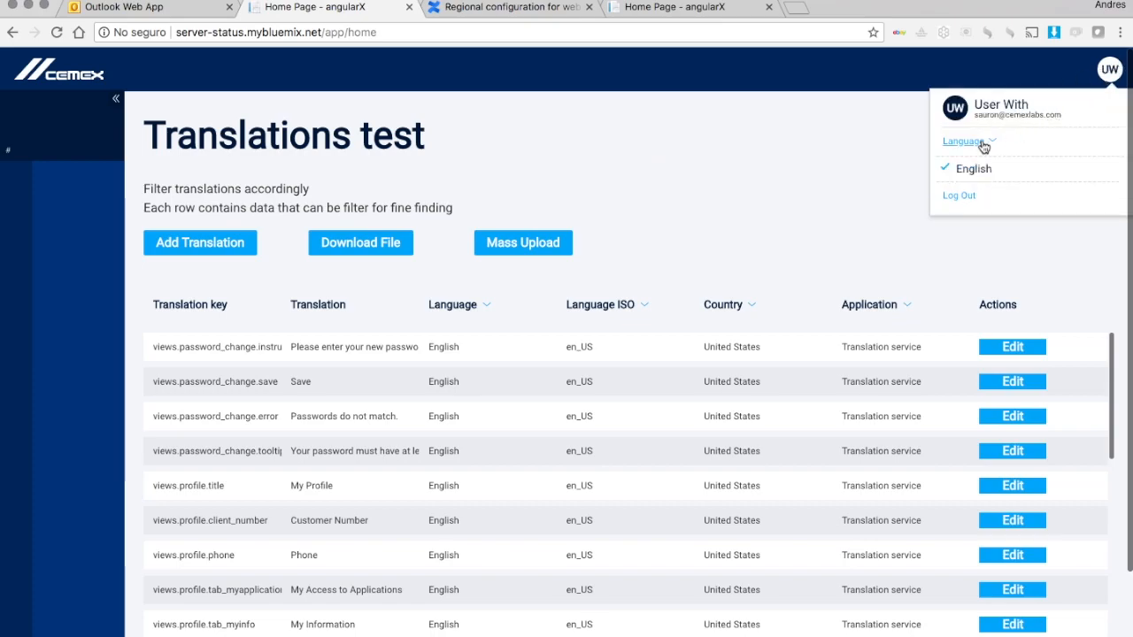
left_click(780, 194)
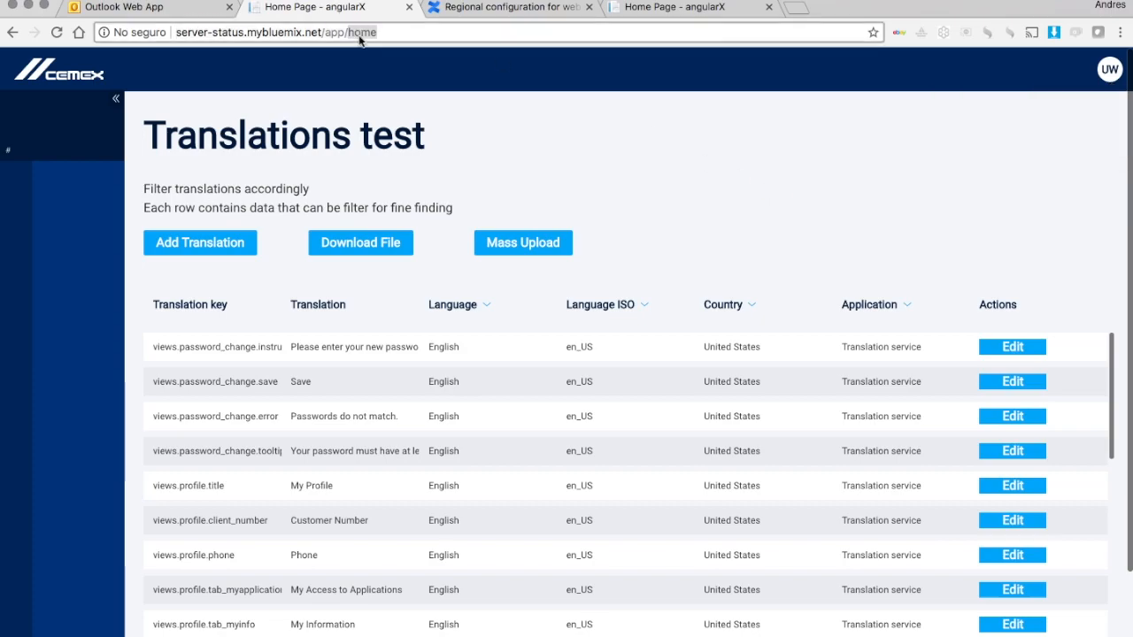
type("setup")
key("Return")
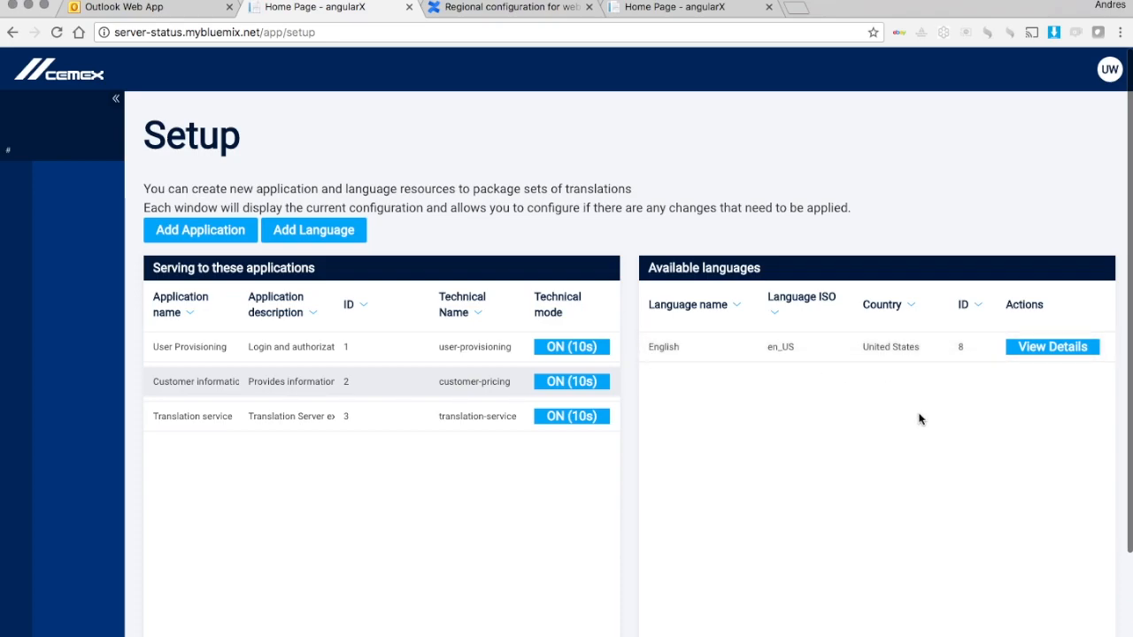
scroll(919, 419, "down", 1)
scroll(919, 419, "down", 1)
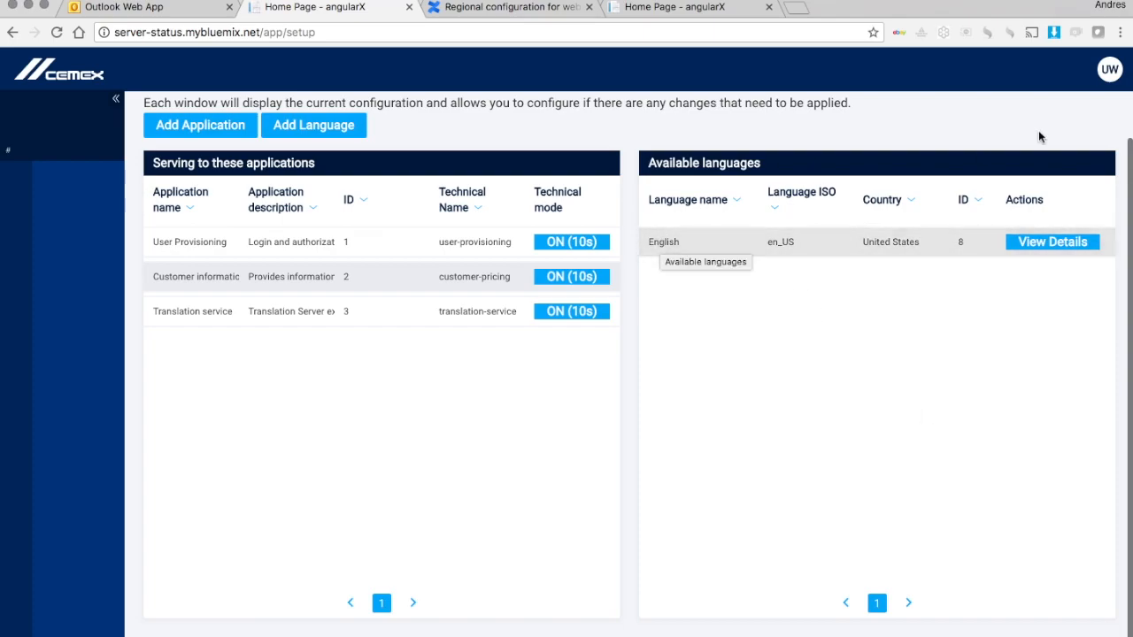
left_click(1109, 69)
left_click(966, 143)
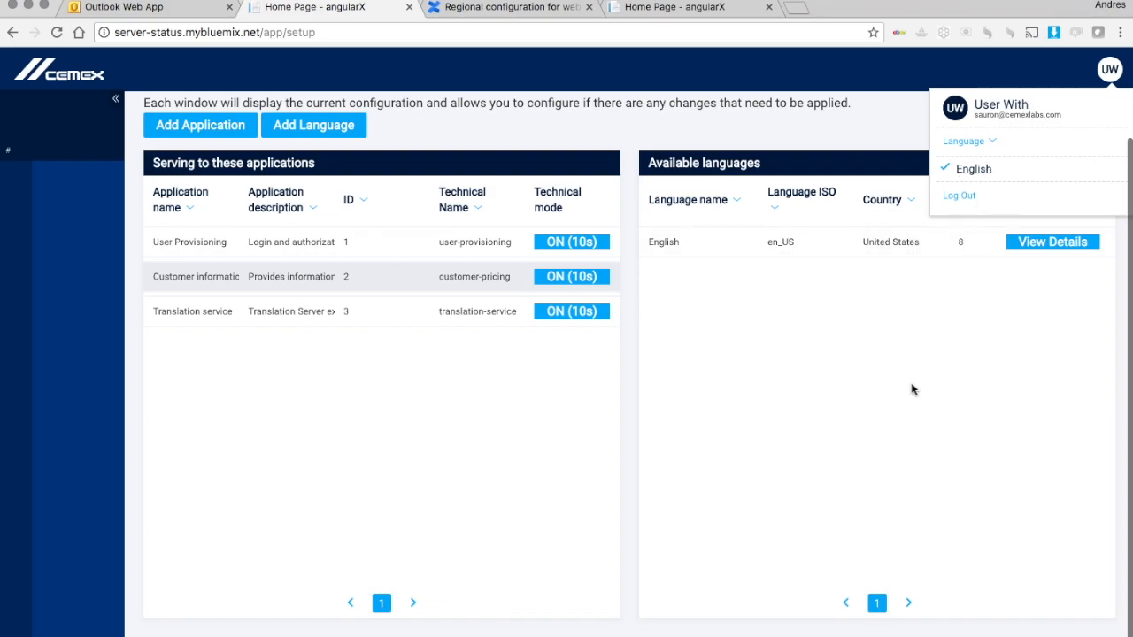
left_click(914, 390)
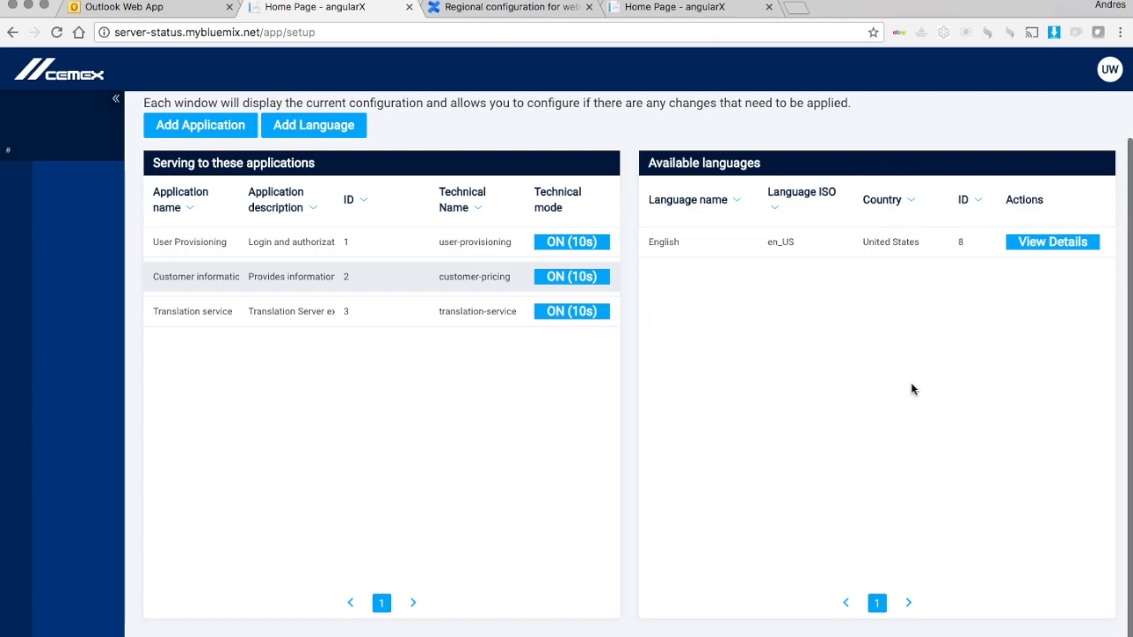
scroll(914, 390, "up", 3)
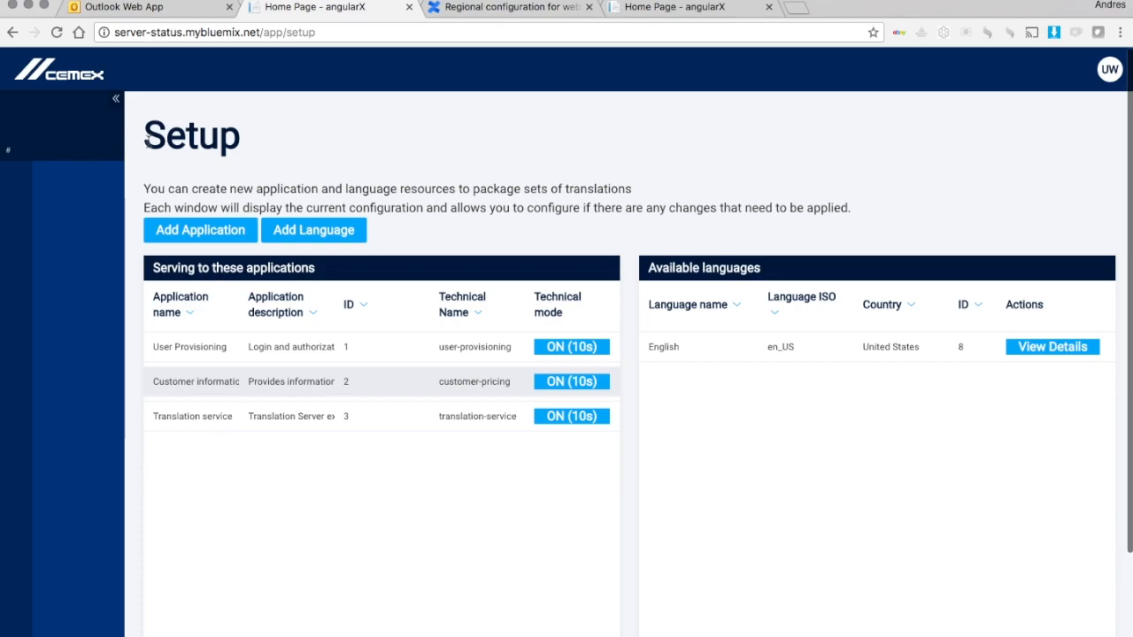
left_click_drag(145, 139, 249, 138)
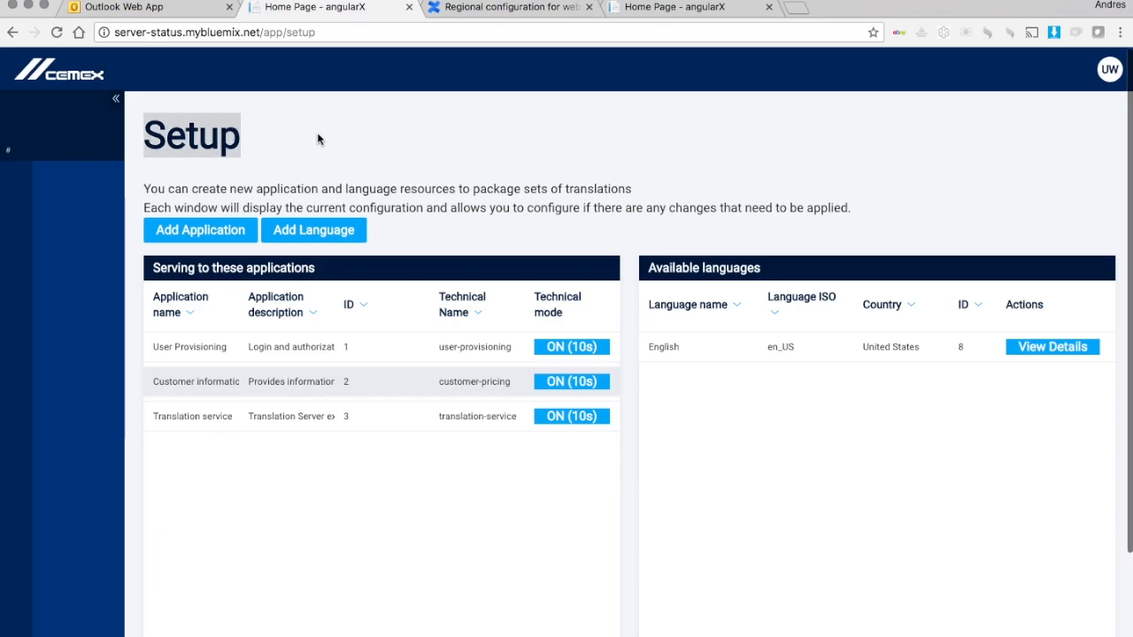
left_click_drag(146, 135, 362, 203)
left_click(466, 231)
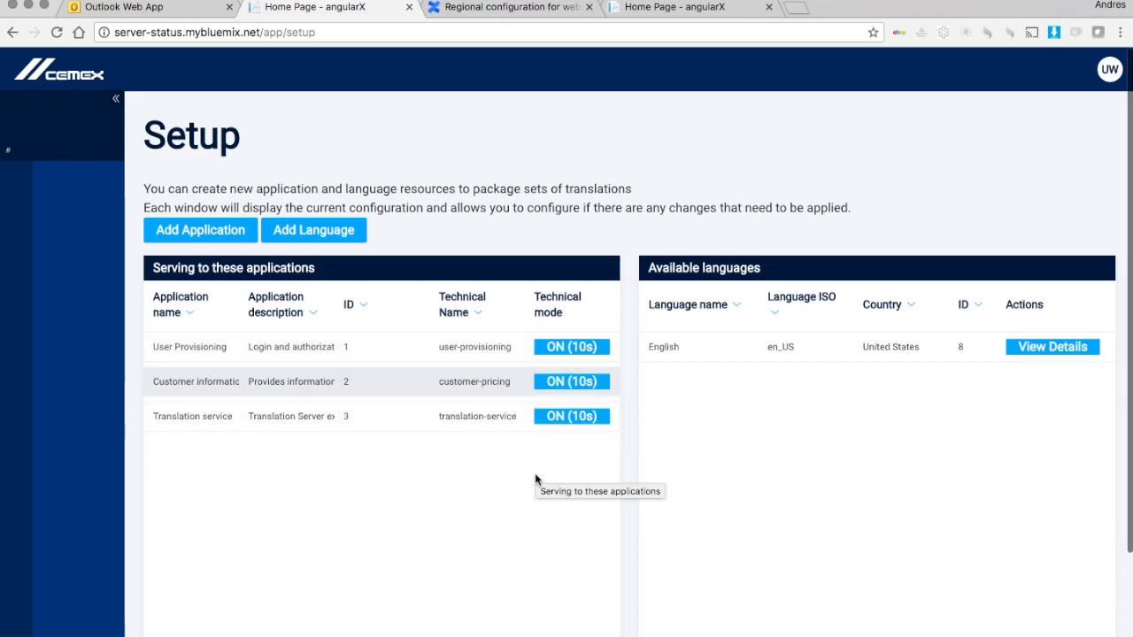
left_click_drag(143, 129, 244, 140)
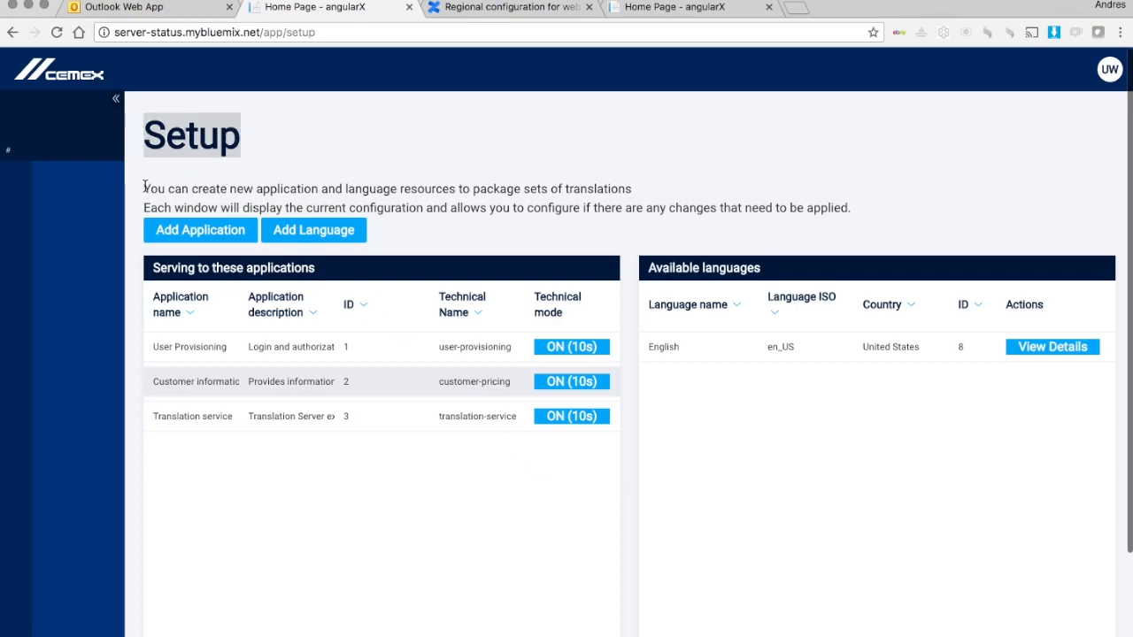
left_click_drag(144, 189, 797, 220)
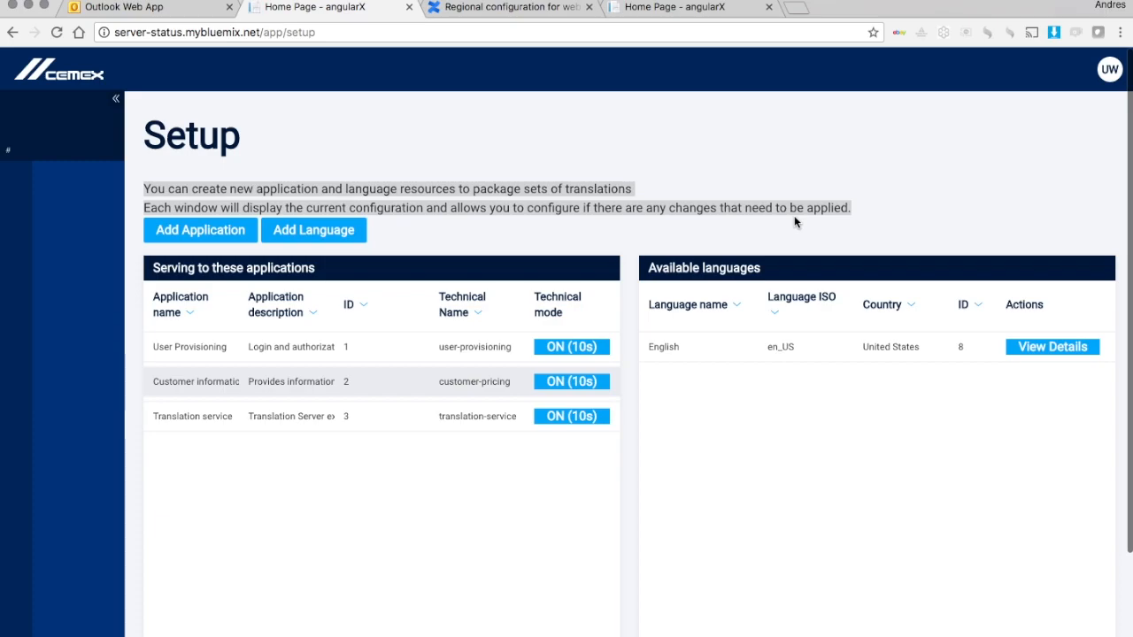
left_click(682, 177)
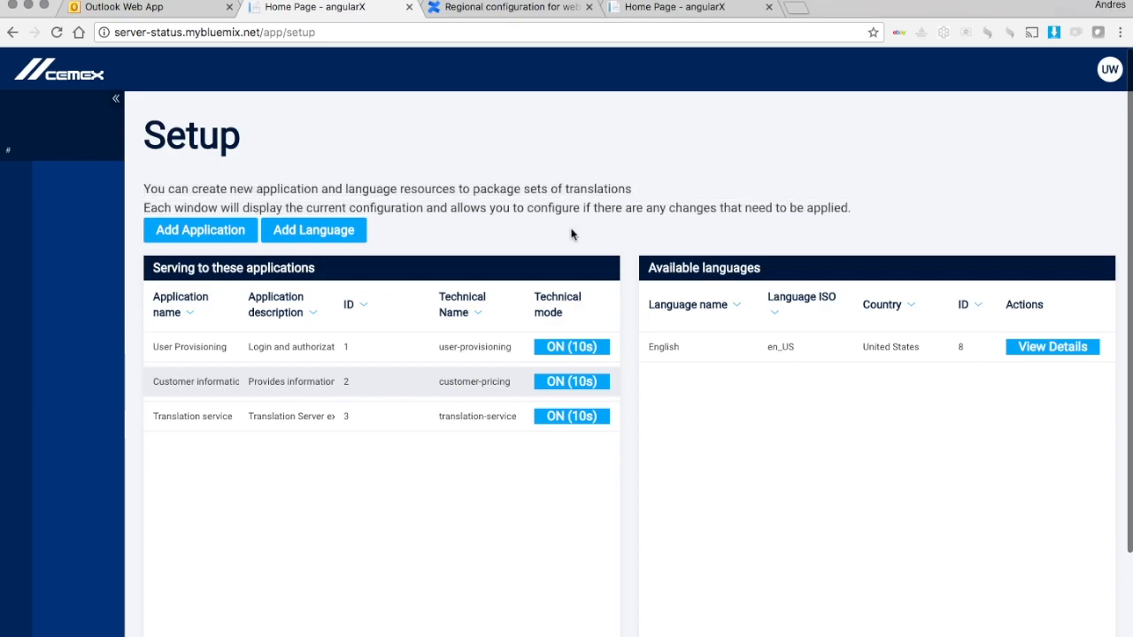
Step: Turn on 10-second technical mode for Translation service and inspect the title and description keys
left_click(572, 416)
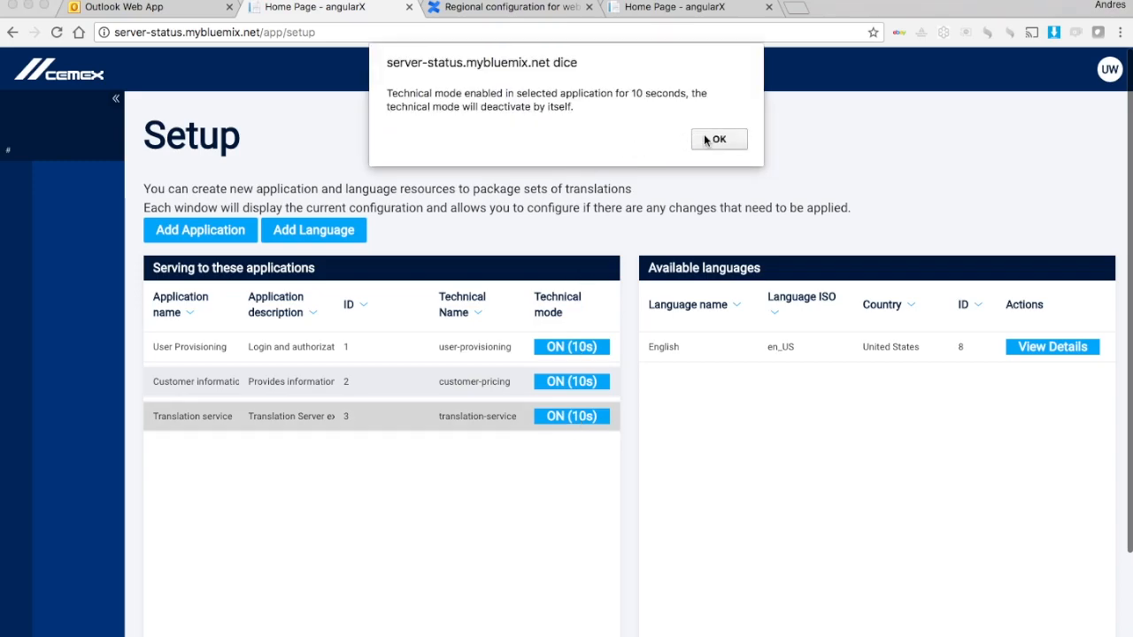
left_click(718, 139)
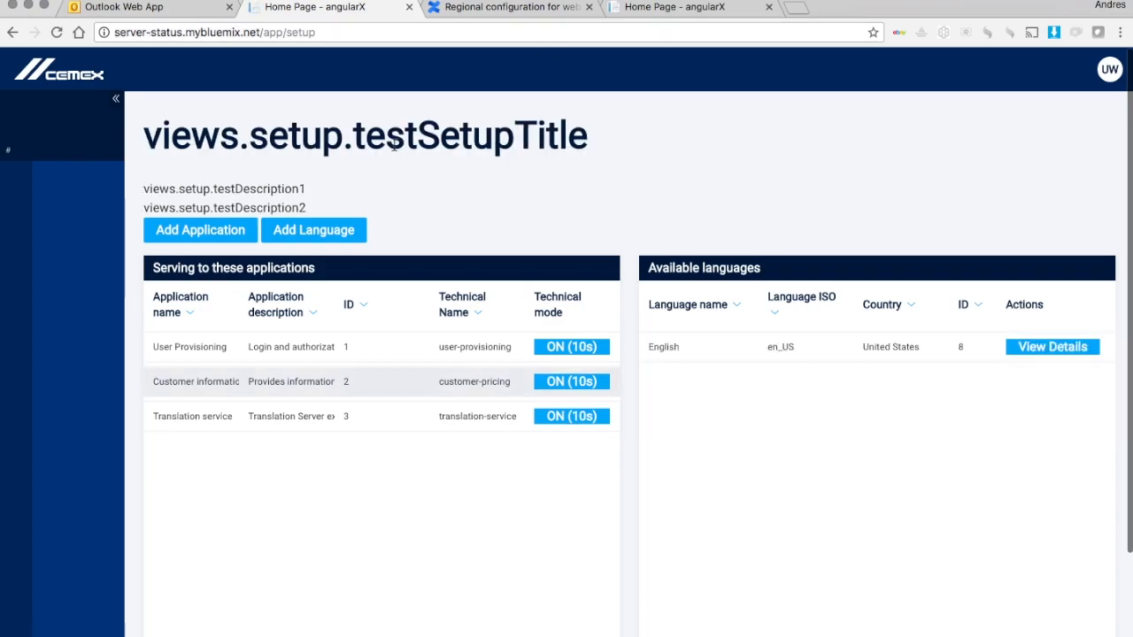
left_click_drag(144, 135, 375, 211)
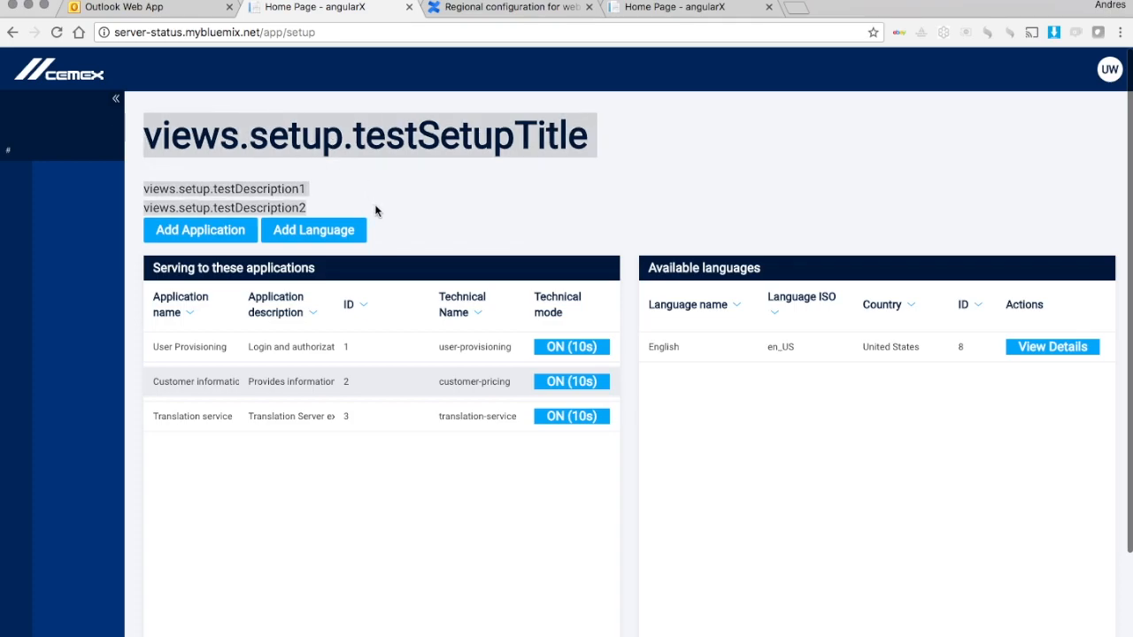
left_click(405, 168)
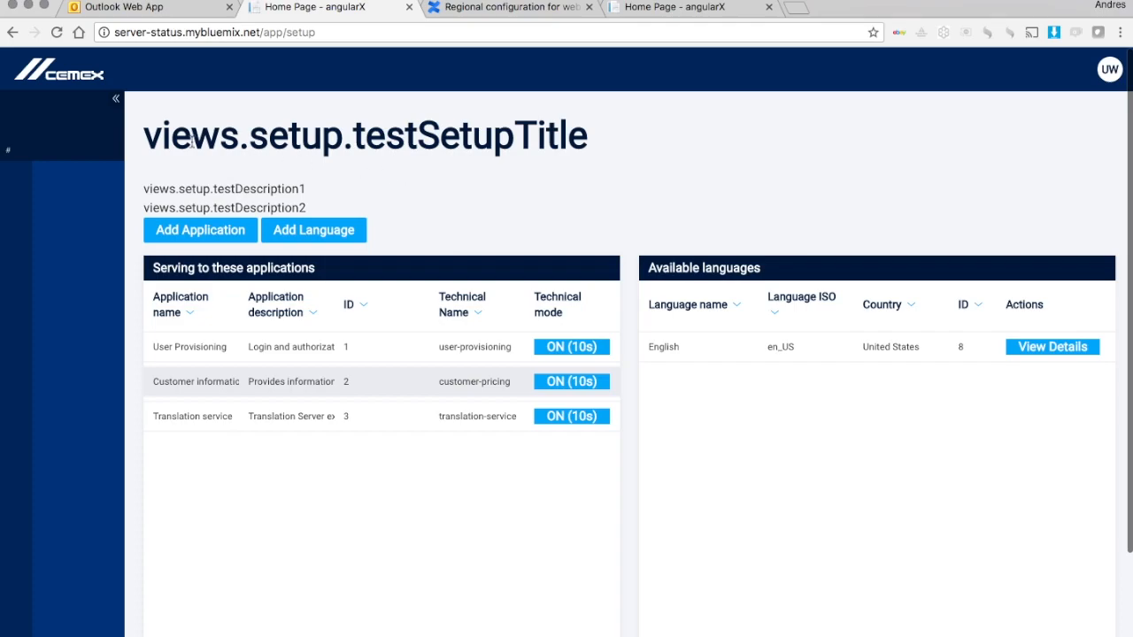
left_click_drag(145, 137, 559, 155)
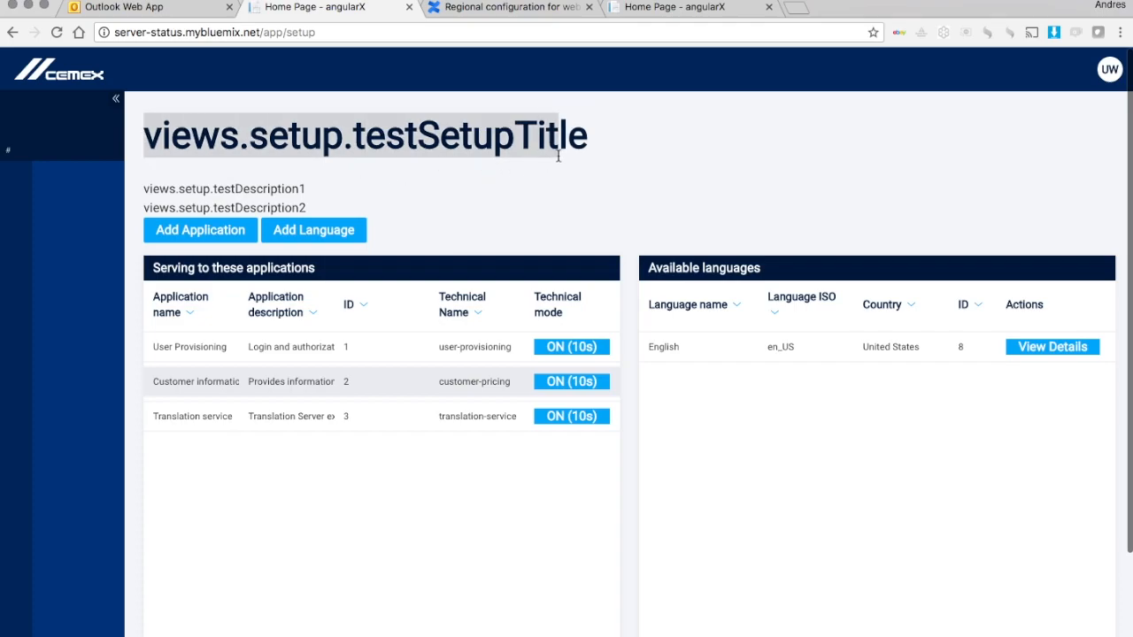
left_click(607, 154)
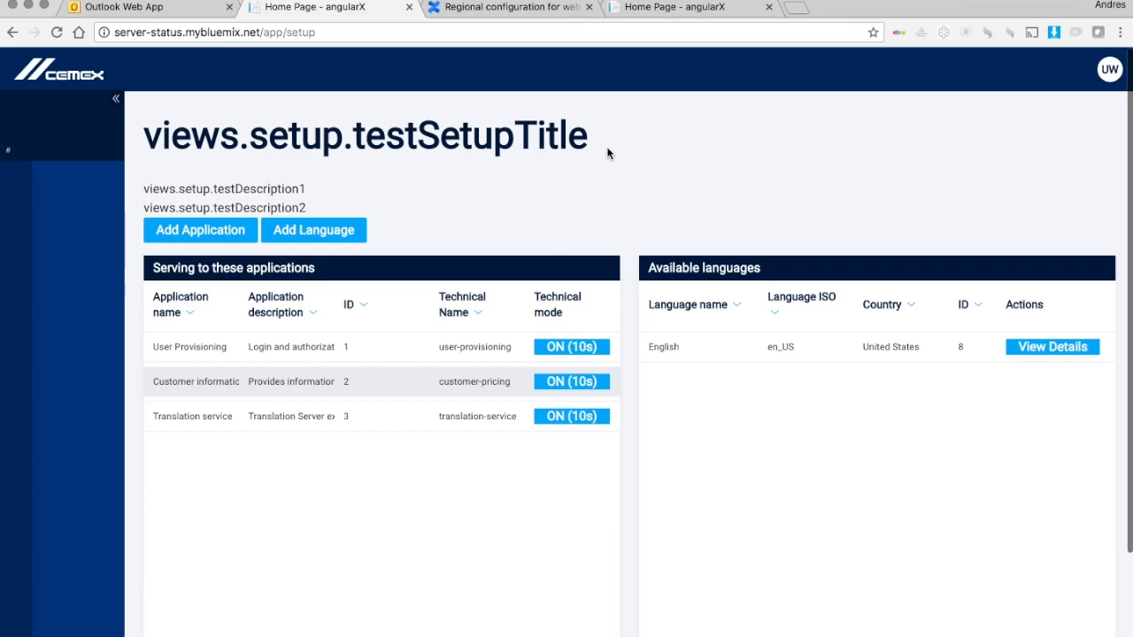
Step: Reload the Setup page, then return to the regional configuration documentation tab
left_click(412, 36)
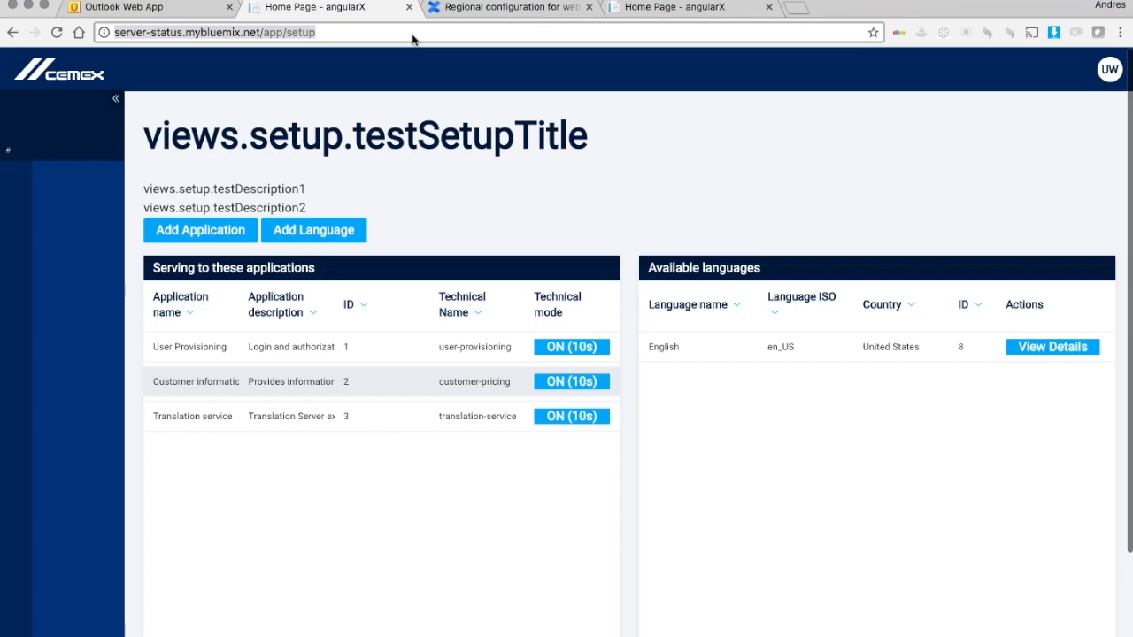
key("Return")
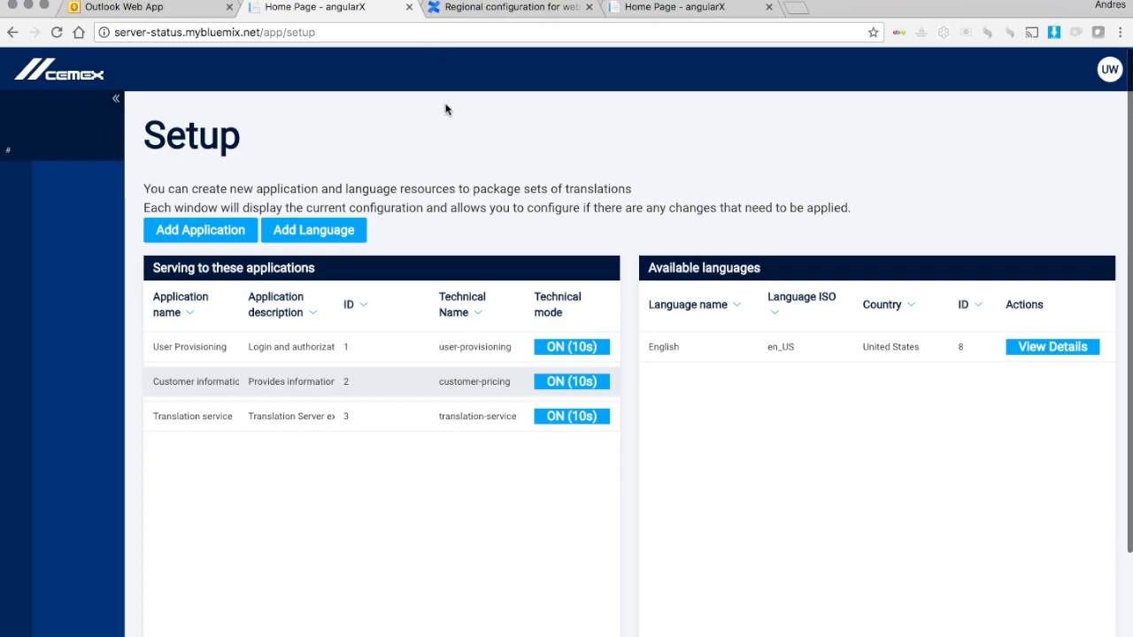
left_click(558, 10)
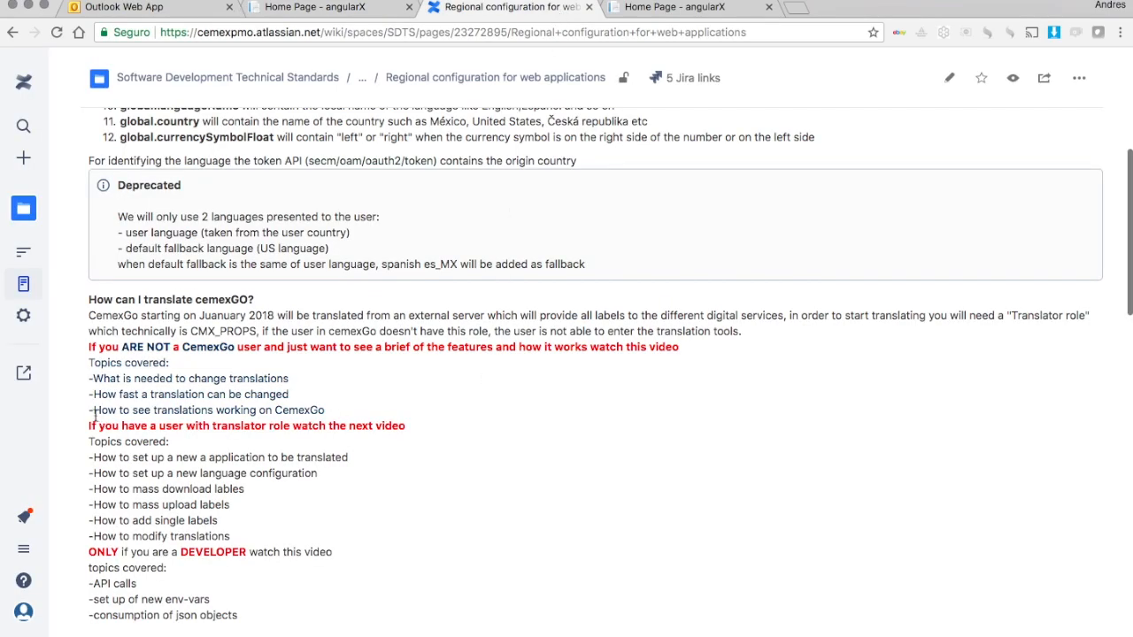
left_click_drag(89, 413, 337, 414)
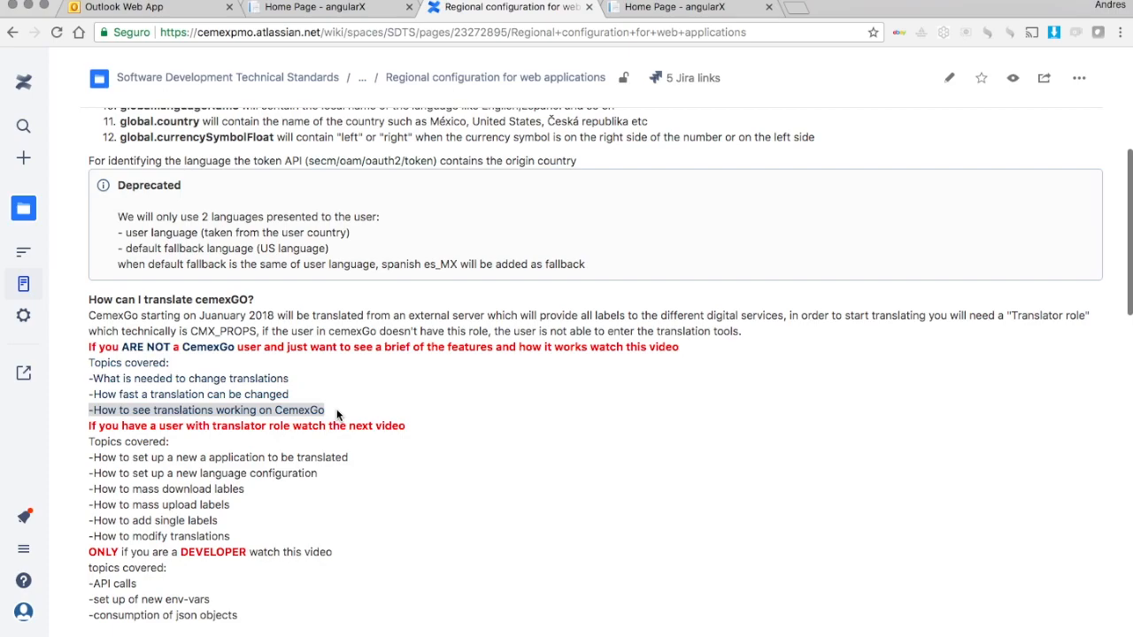
left_click(347, 8)
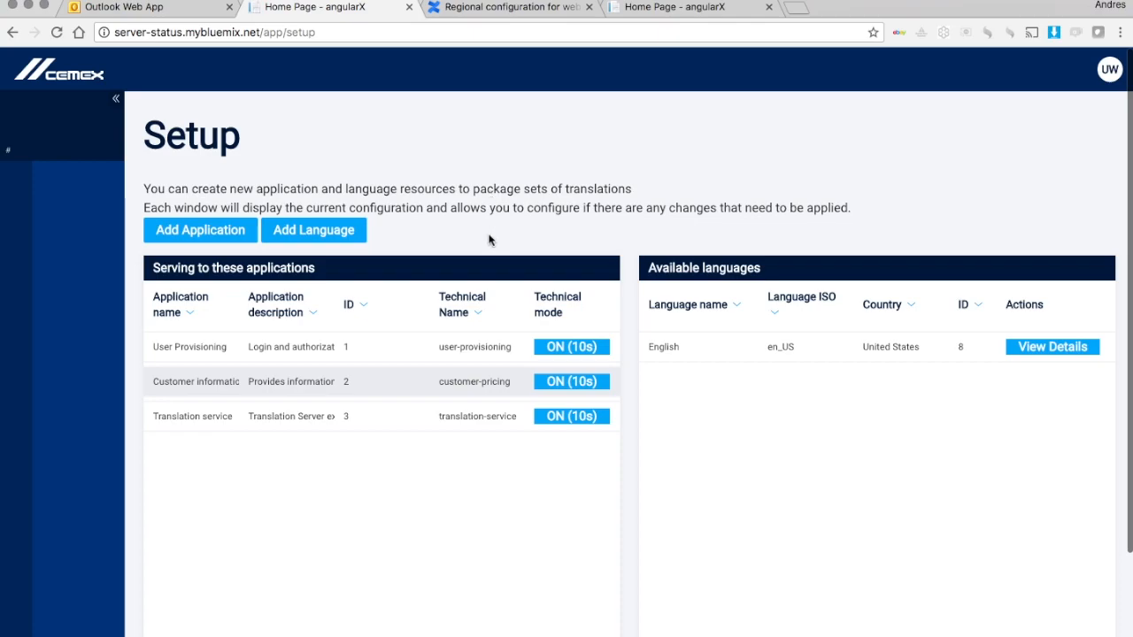
Step: Replace 'setup' with 'home' in the address to reopen the Translations page
left_click(296, 36)
double_click(299, 31)
type("home")
key("Return")
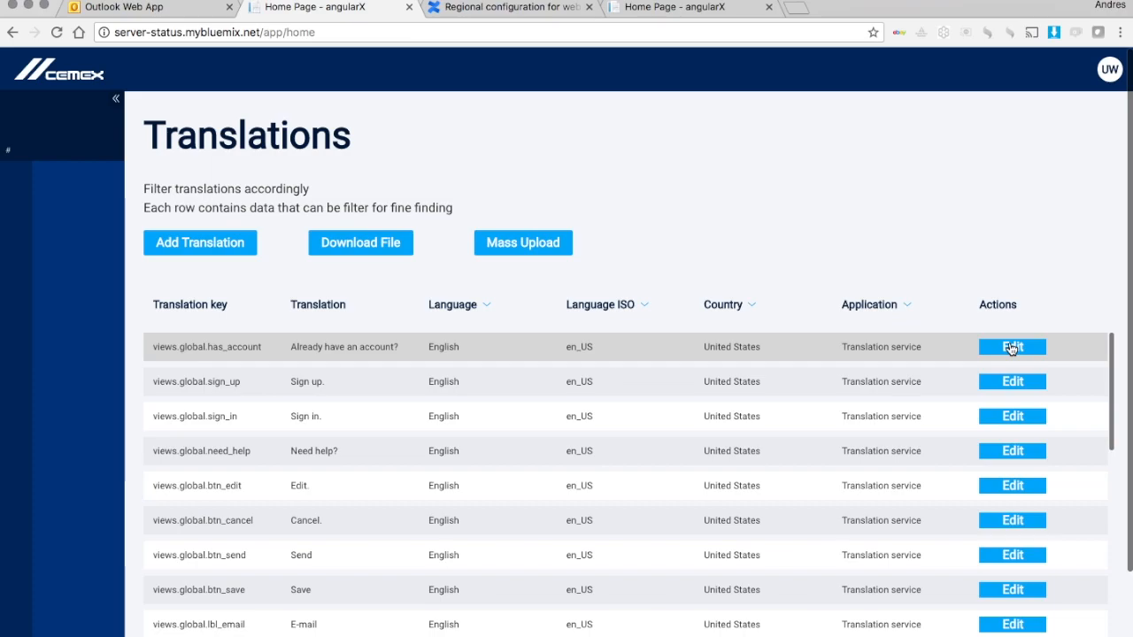
key("super+Tab")
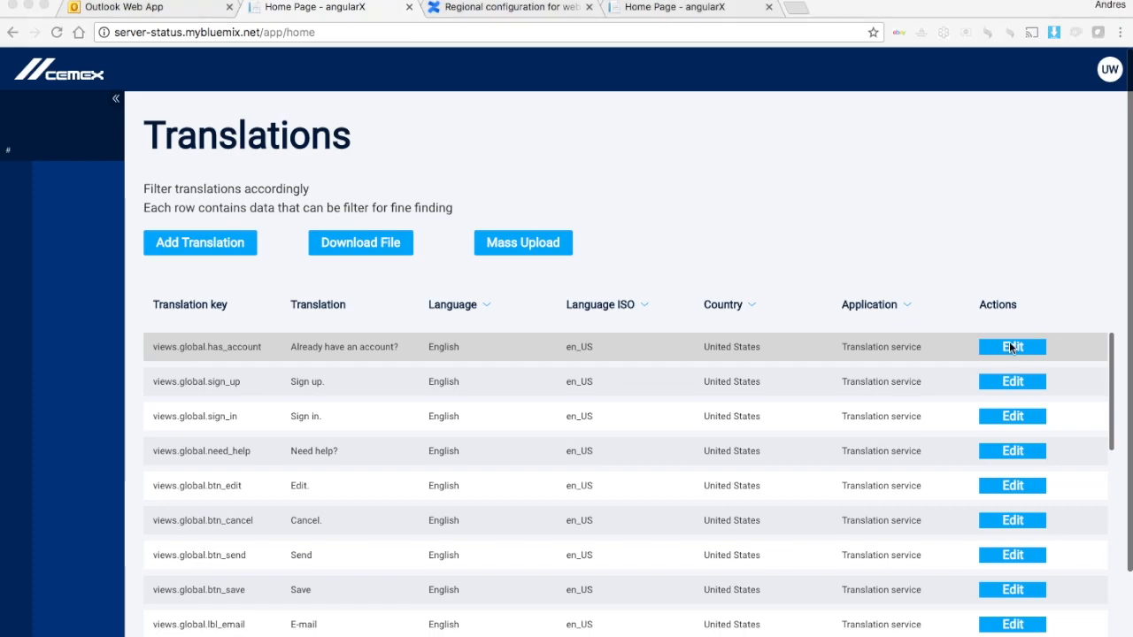